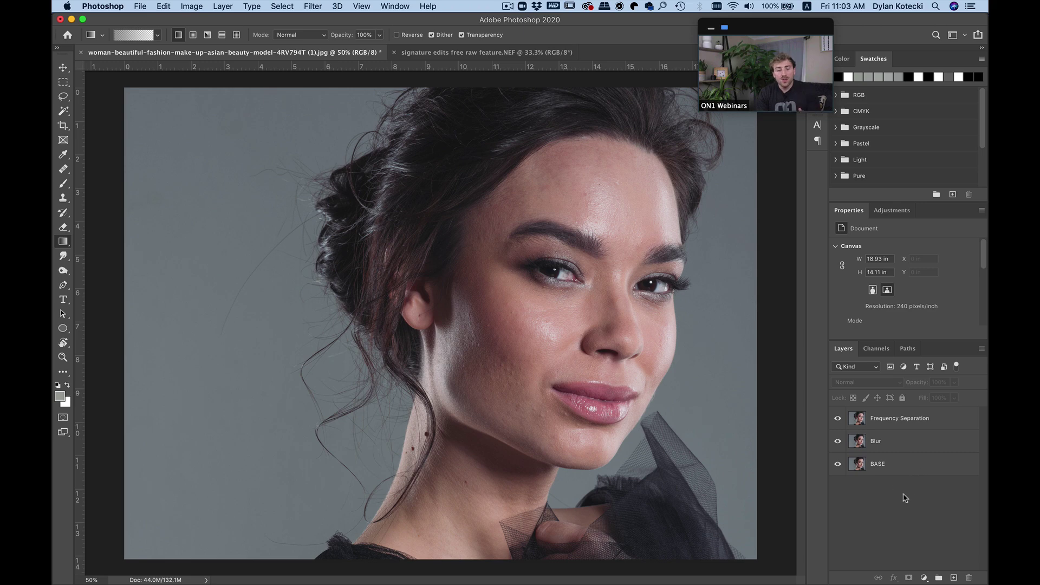
Select the Blur layer and hide the Frequency Separation layer above it.
left_click(897, 423)
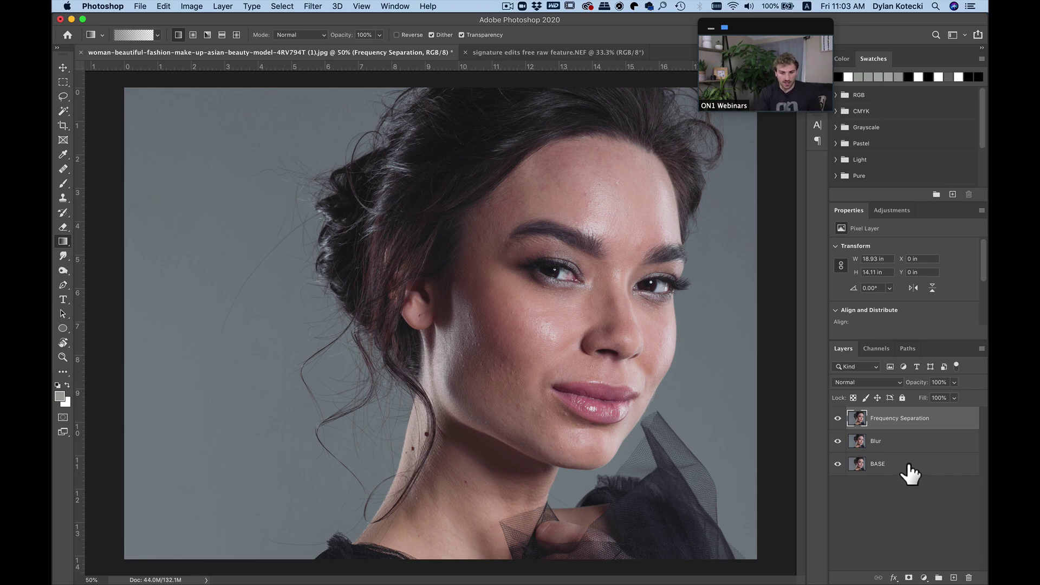
left_click(898, 442)
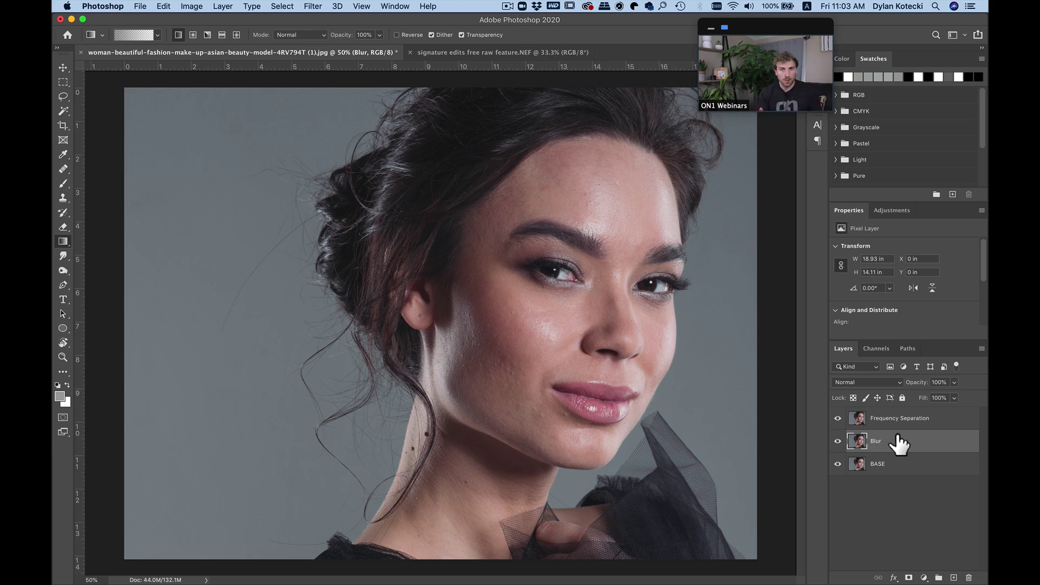
left_click(837, 419)
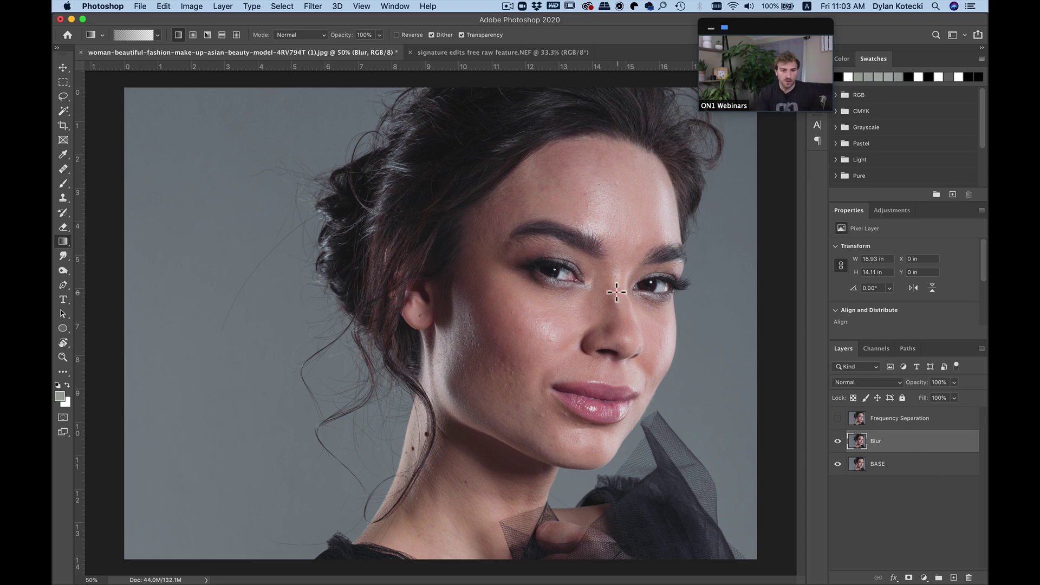
Apply a Gaussian Blur with a radius of 7.8 pixels to the Blur layer, checking the skin in the preview.
left_click(314, 6)
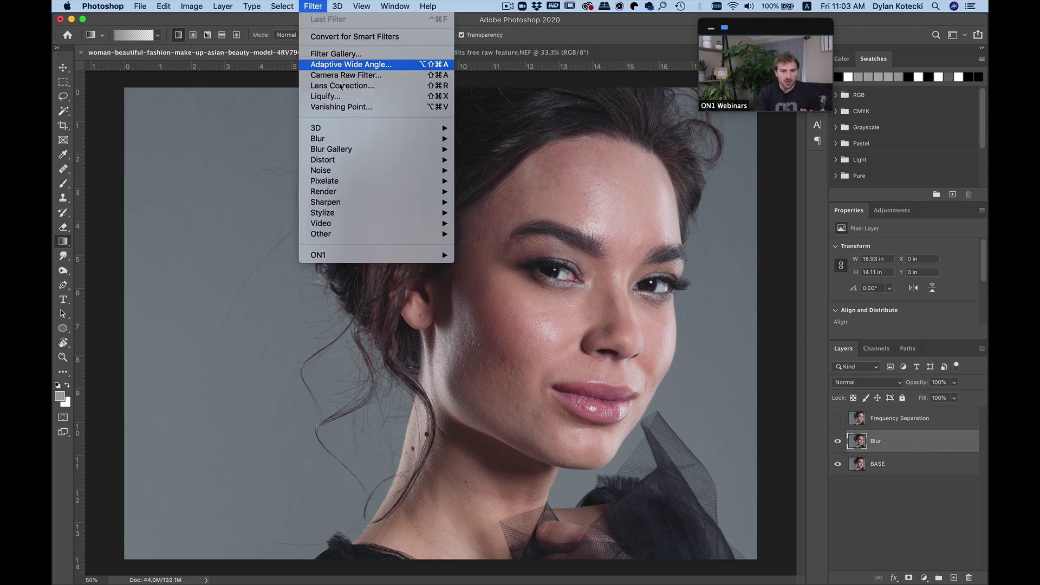
mouse_move(361, 142)
left_click(493, 181)
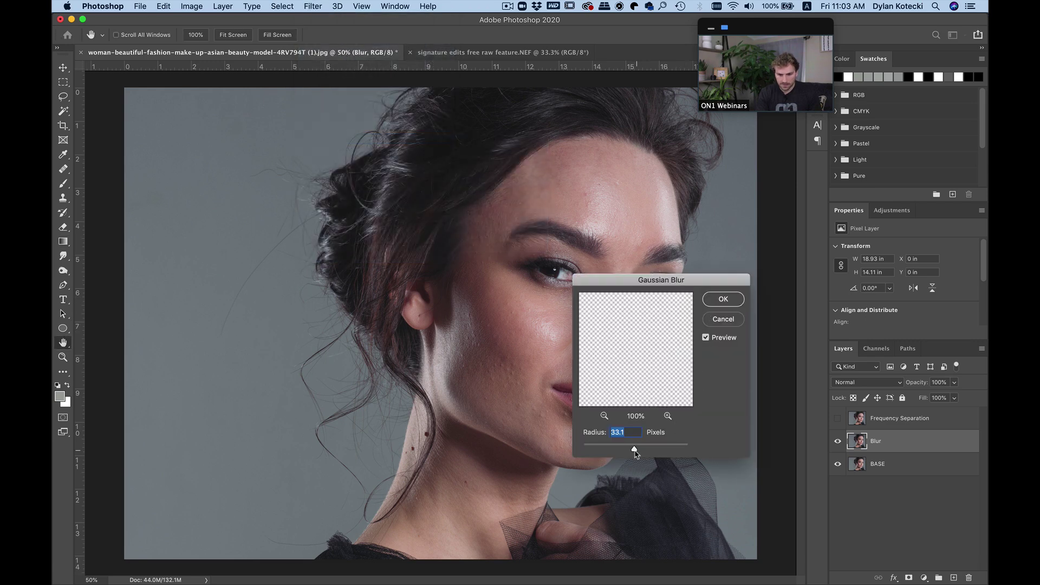
left_click_drag(635, 451, 620, 449)
left_click_drag(626, 336, 716, 390)
left_click_drag(650, 390, 664, 406)
left_click_drag(669, 348, 645, 379)
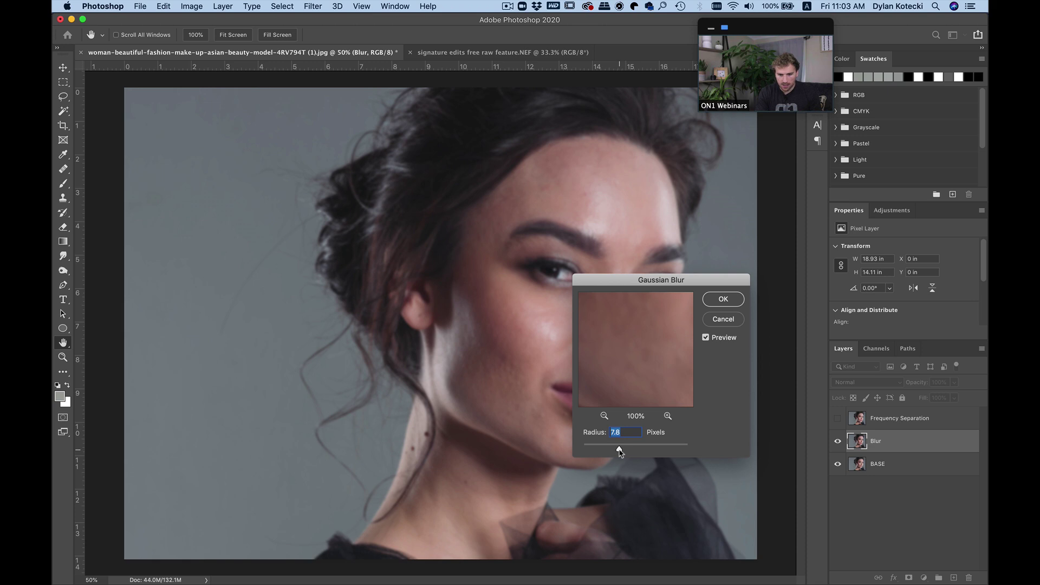
left_click(723, 298)
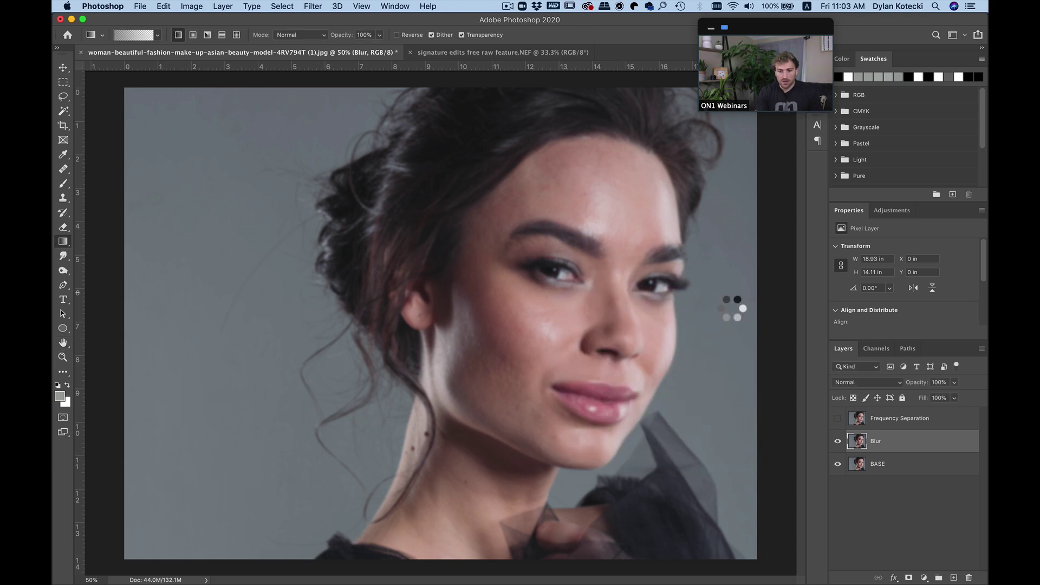
Show the Frequency Separation layer and use Apply Image on it with the Blur layer as source, Subtract blending, scale 2 and offset 128.
left_click(915, 425)
left_click(837, 418)
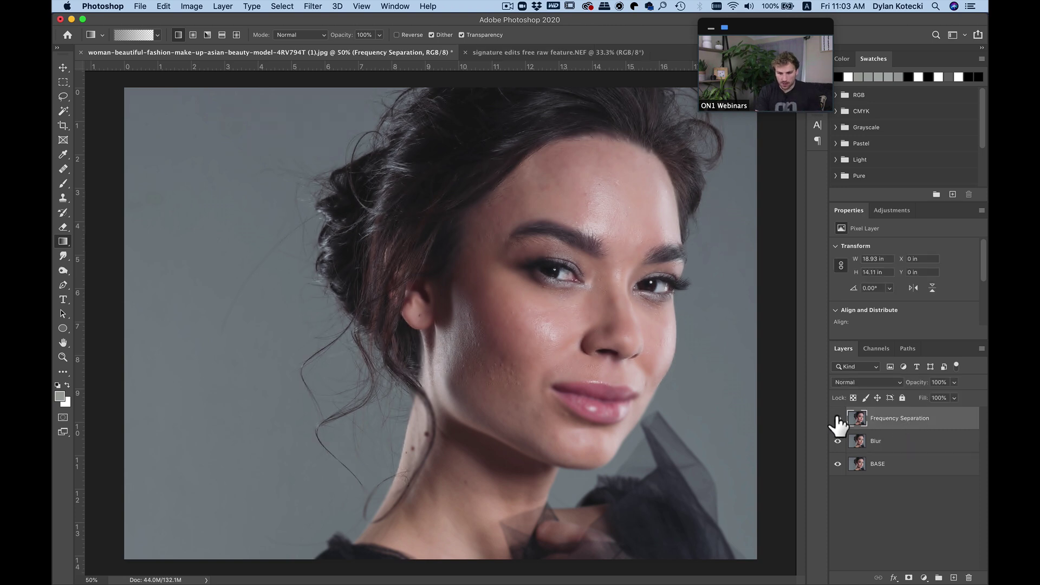
left_click(191, 6)
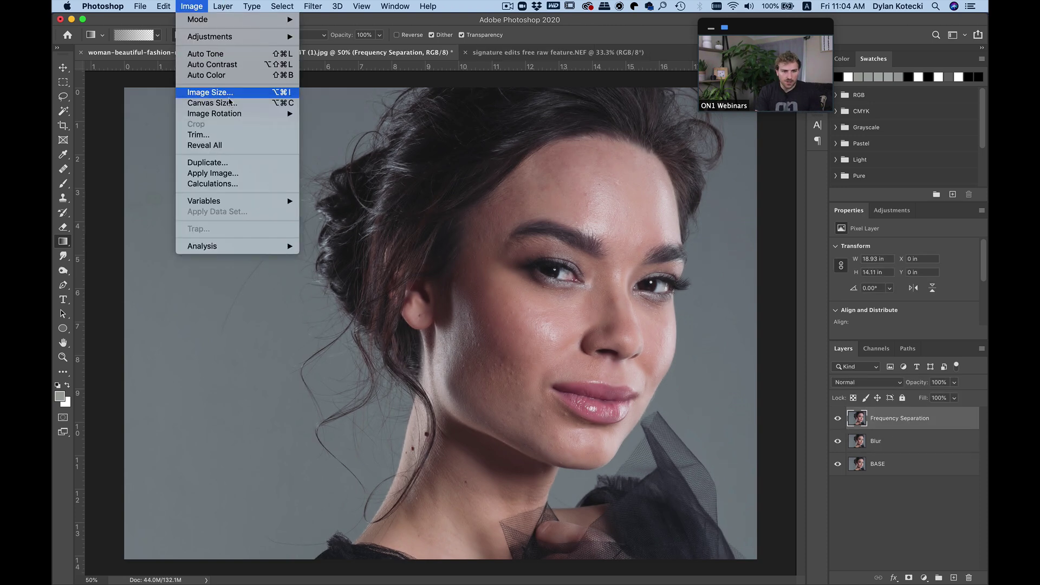
left_click(216, 173)
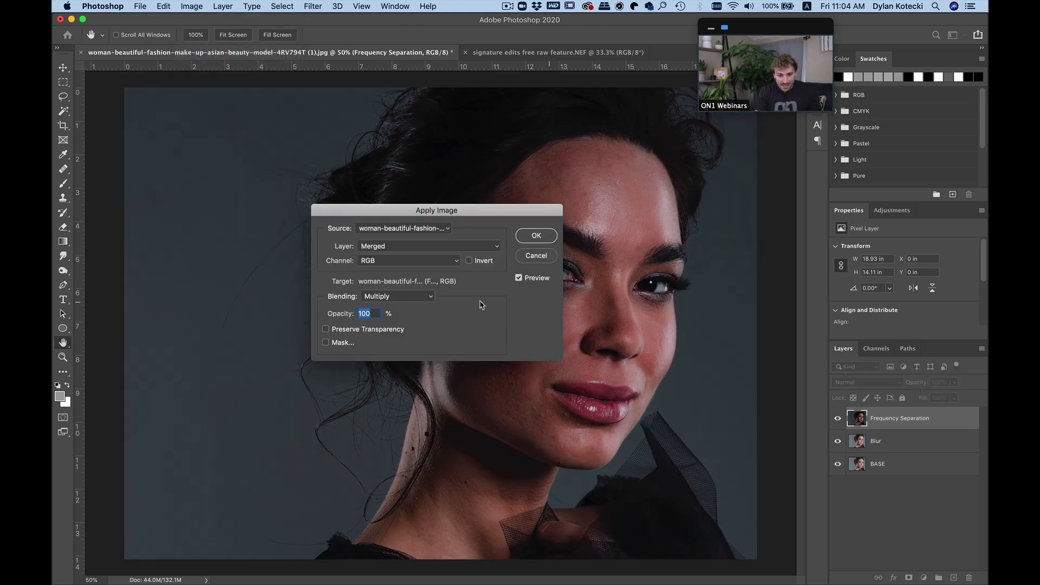
left_click(408, 248)
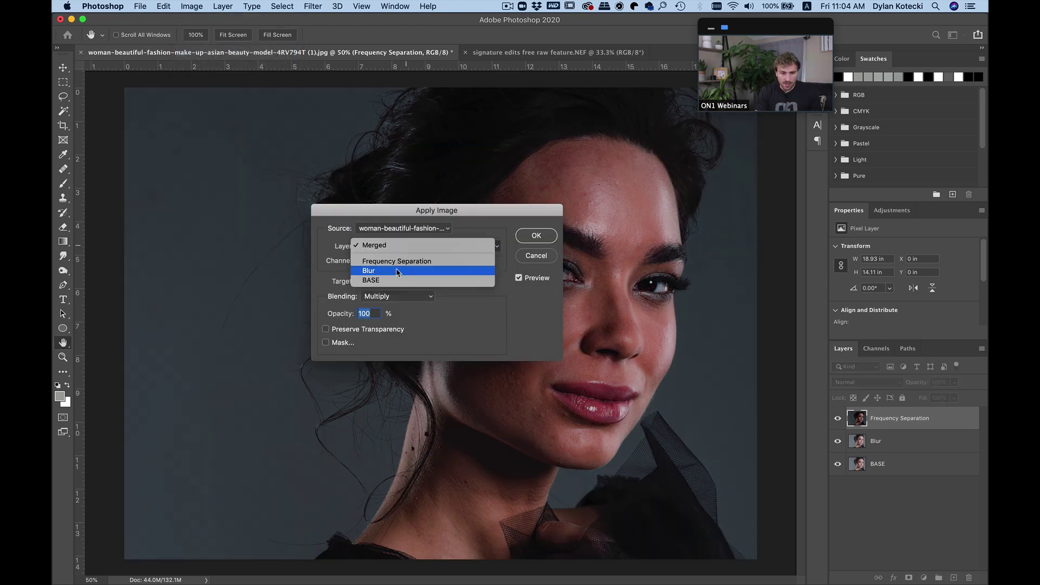
left_click(398, 298)
left_click(398, 297)
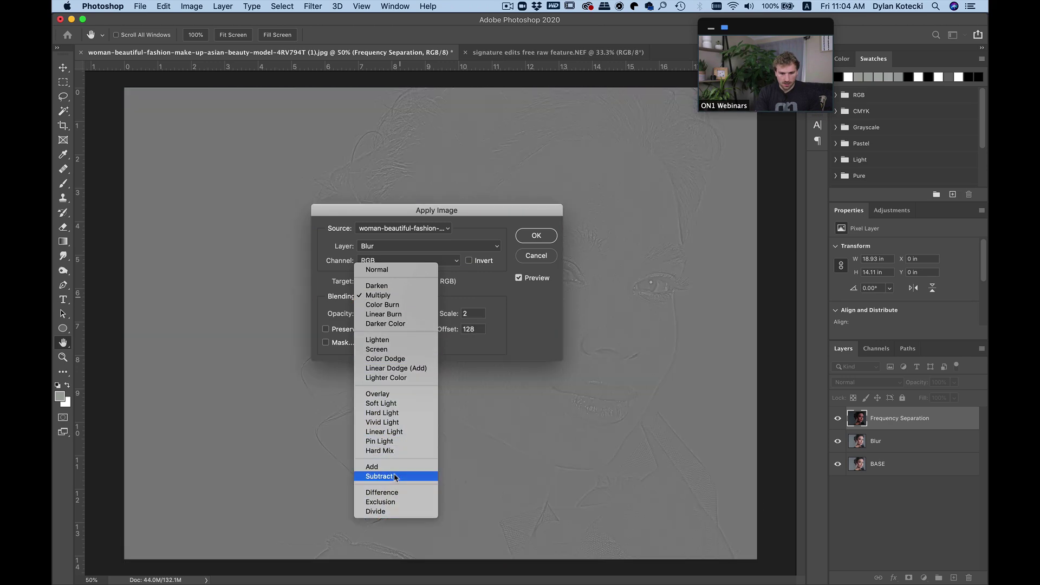
left_click(395, 476)
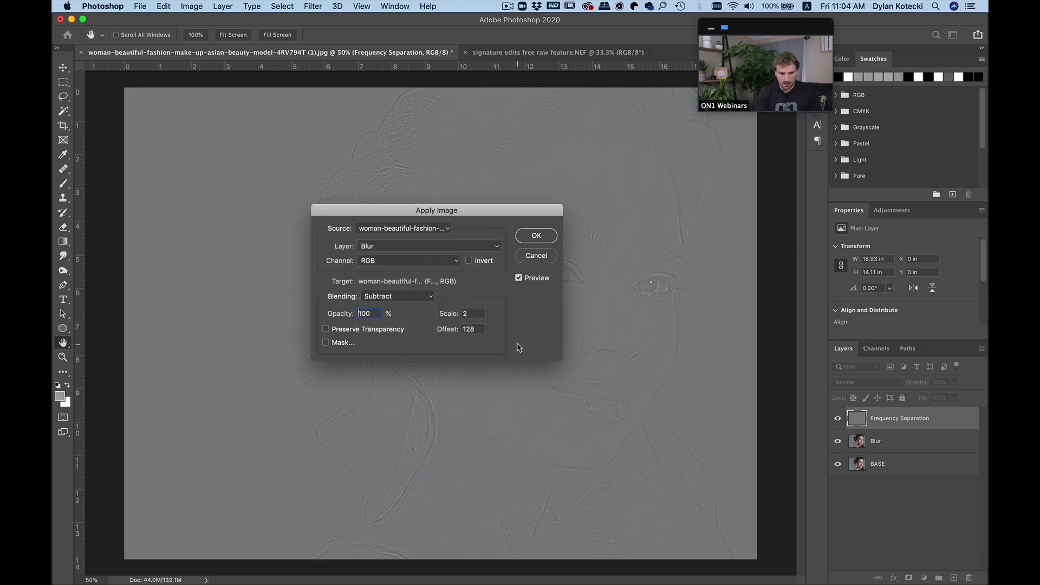
left_click(534, 237)
Set the Frequency Separation layer's blend mode to Linear Light and group it with the Blur layer.
left_click(898, 384)
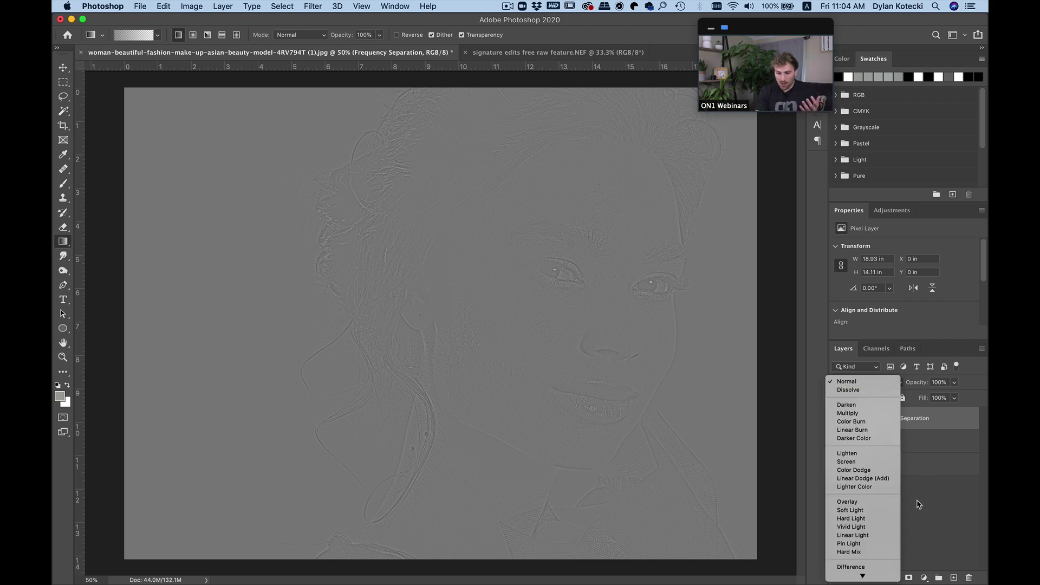
left_click(878, 539)
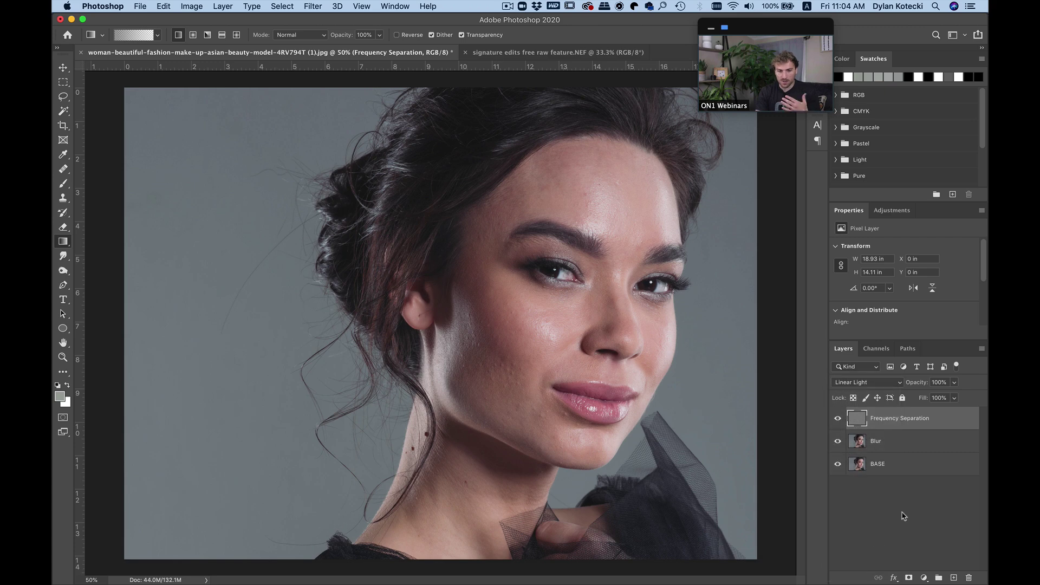
left_click(905, 442, "shift")
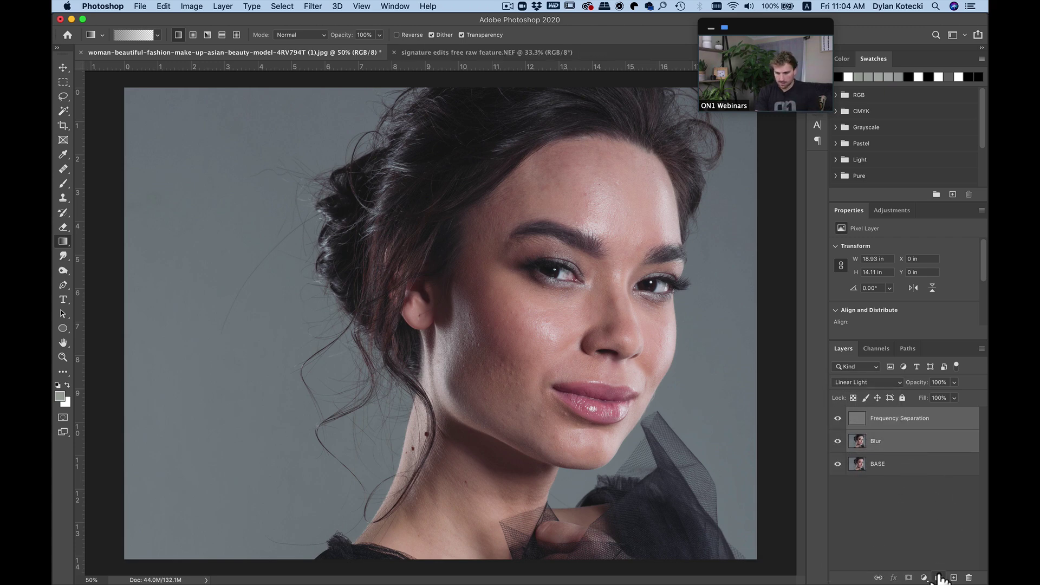
left_click(938, 577)
left_click(848, 414)
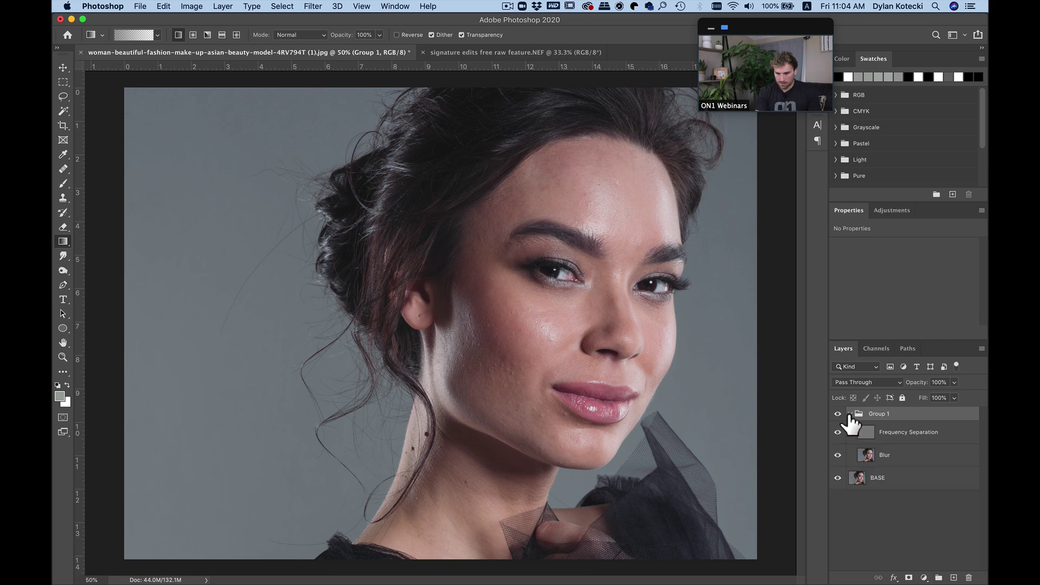
Lasso the shadowed cheek and jaw on the Blur layer, about 4.5 by 5.6 in, and set the lasso feather to 29.5 px.
left_click(894, 456)
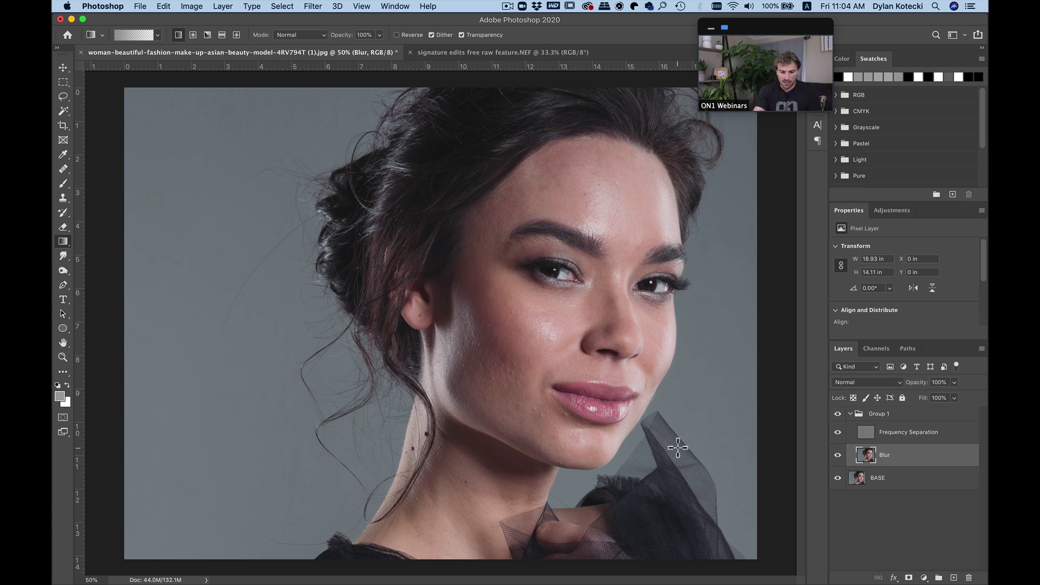
left_click(63, 96)
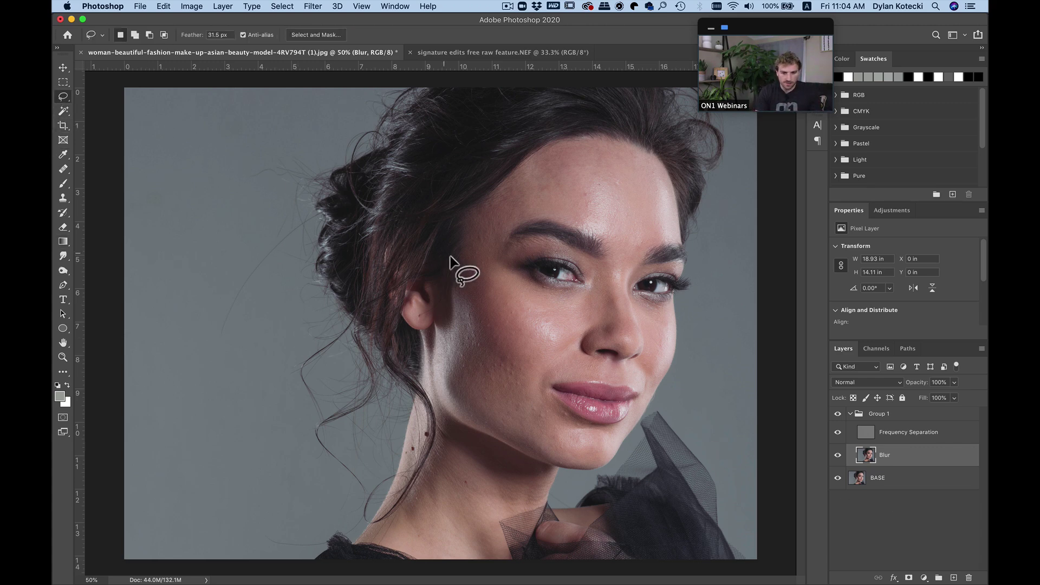
mouse_move(478, 326)
left_mouse_down()
mouse_move(530, 367)
mouse_move(565, 442)
mouse_move(549, 450)
mouse_move(517, 439)
mouse_move(459, 398)
left_mouse_up()
mouse_move(443, 325)
left_mouse_down()
mouse_move(453, 283)
mouse_move(477, 327)
left_mouse_up()
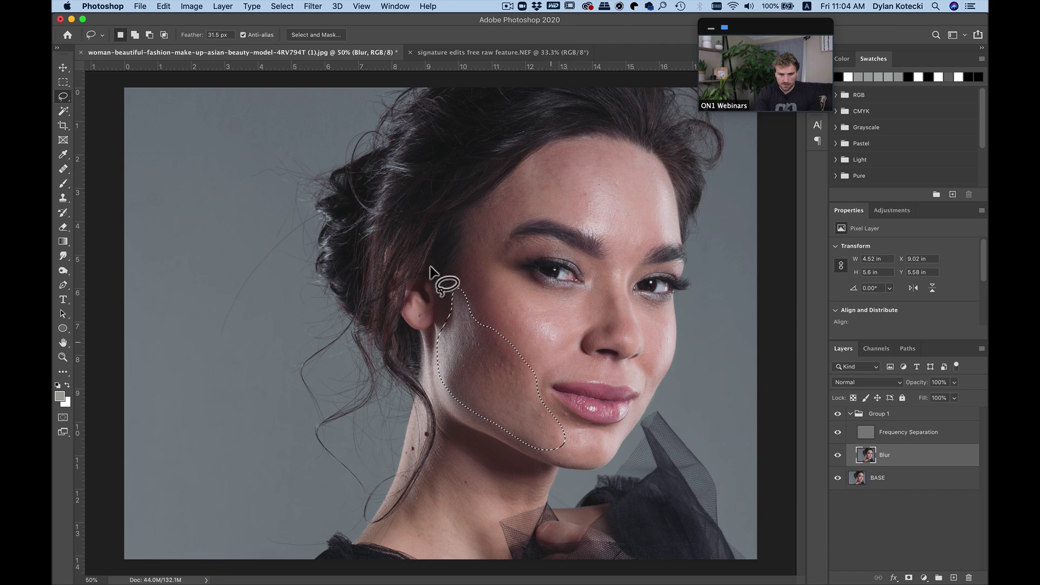
left_click_drag(196, 38, 184, 38)
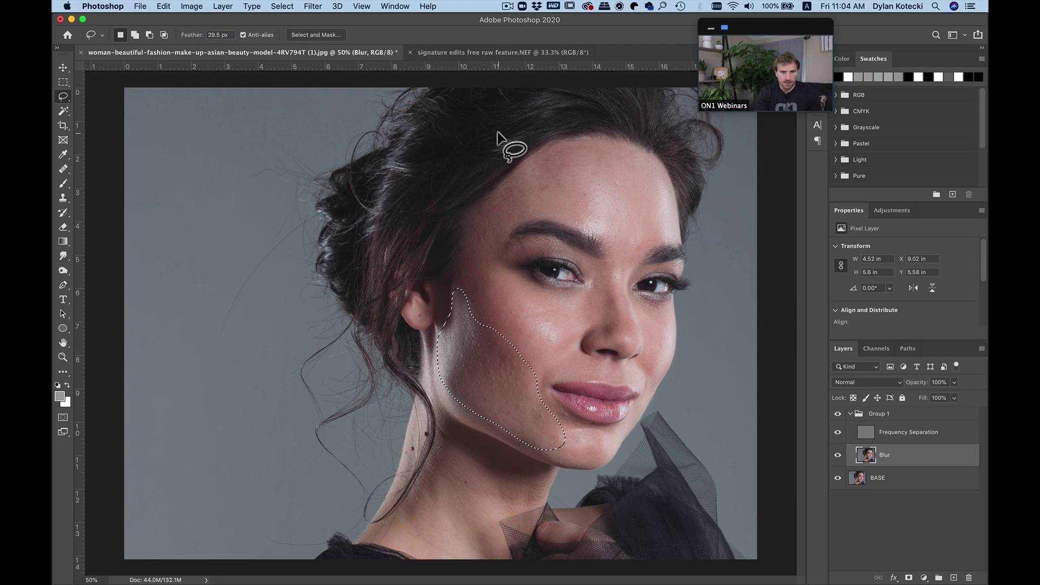
Smooth the selected cheek and jaw area with a Gaussian Blur of 8.2 pixels radius, and repeat the filter once.
left_click(313, 6)
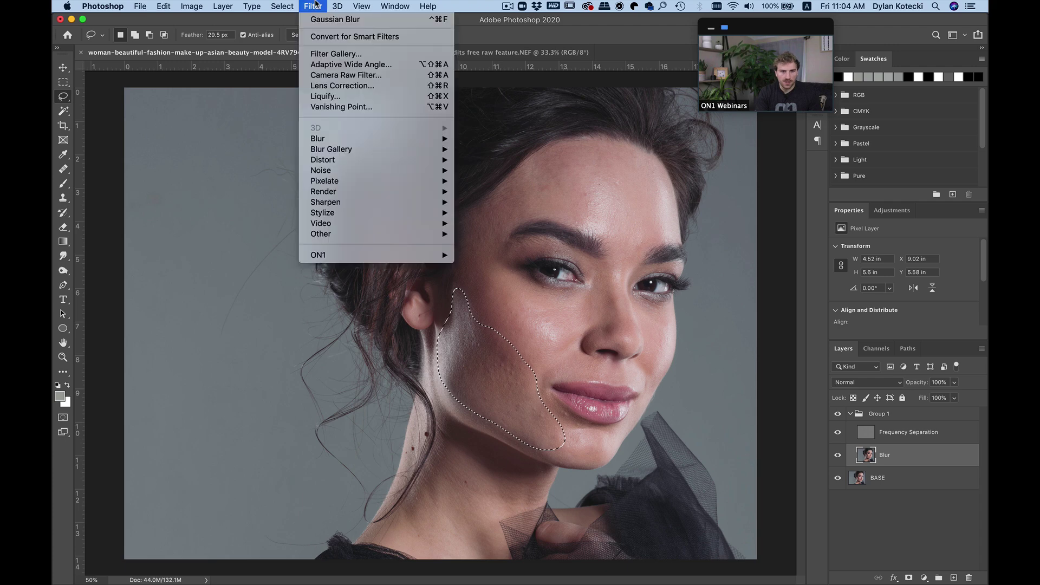
mouse_move(383, 142)
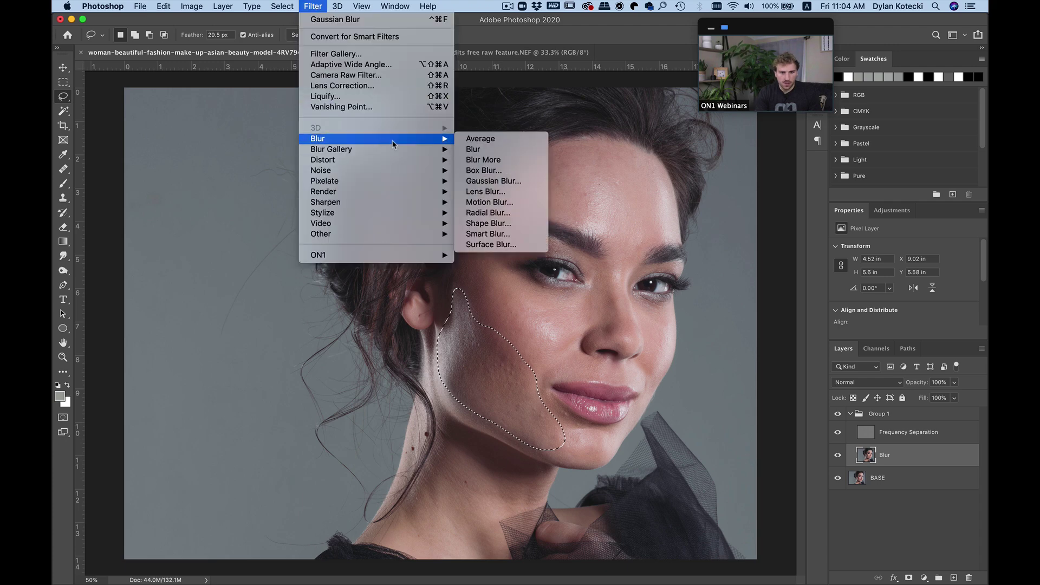
left_click(486, 181)
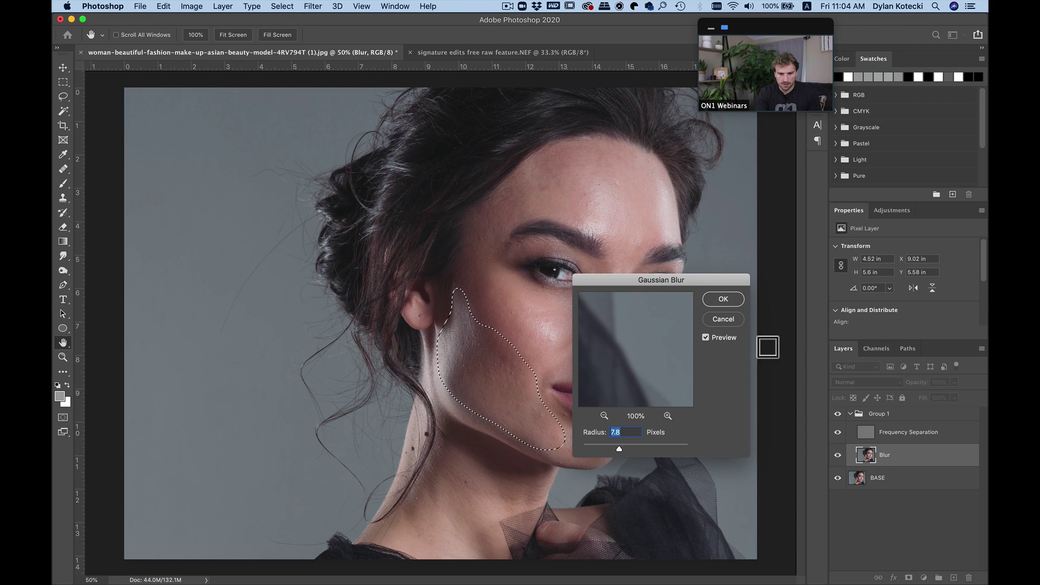
left_click_drag(621, 370, 688, 410)
left_click_drag(597, 307, 675, 374)
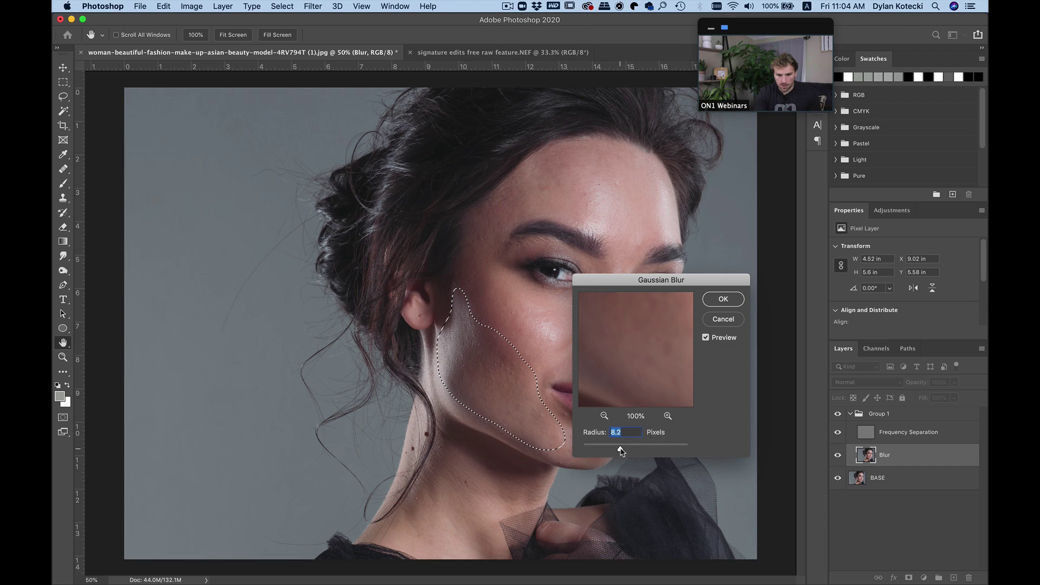
left_click(724, 299)
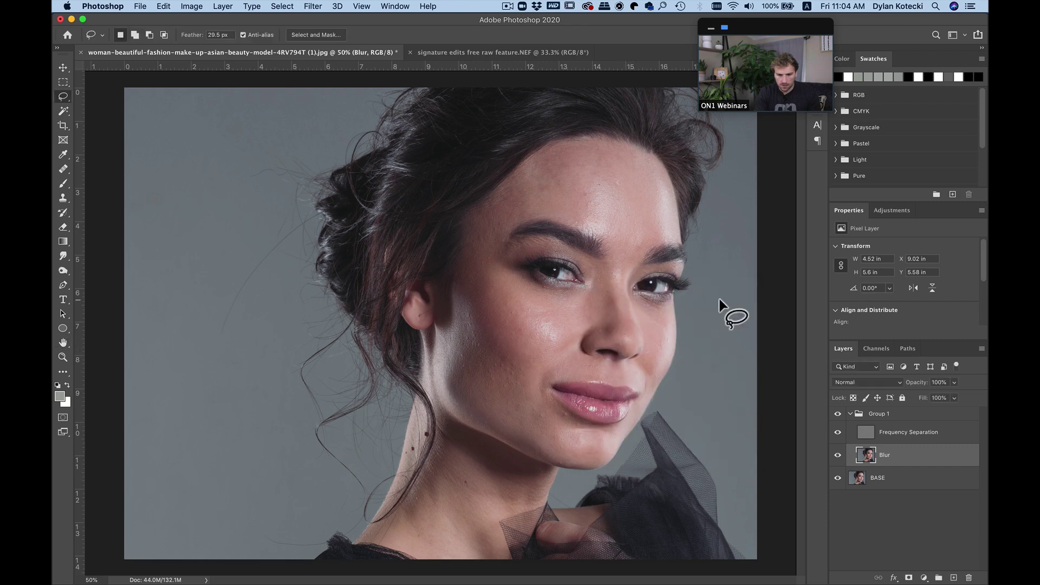
left_click(313, 6)
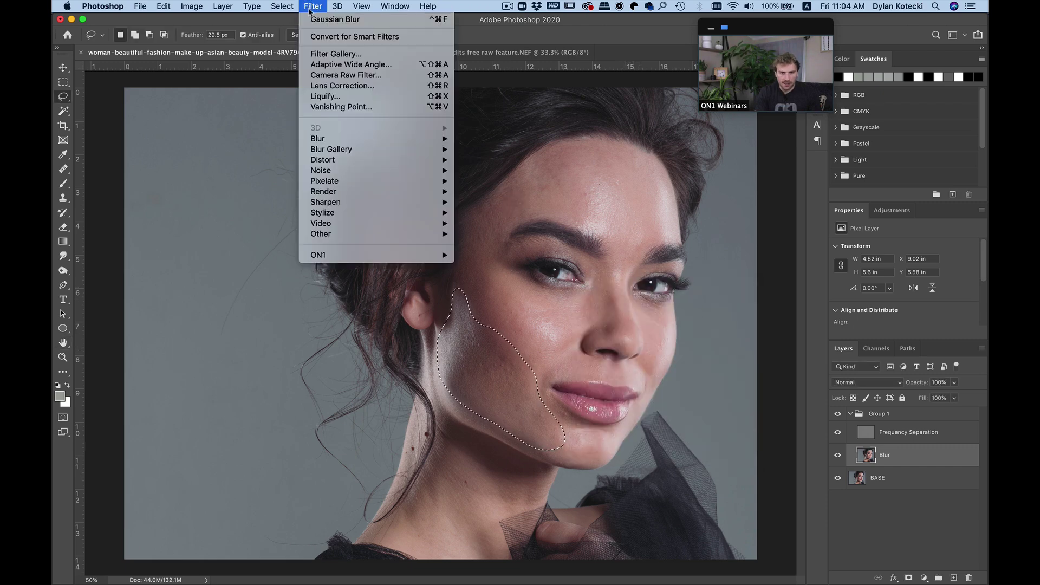
left_click(317, 20)
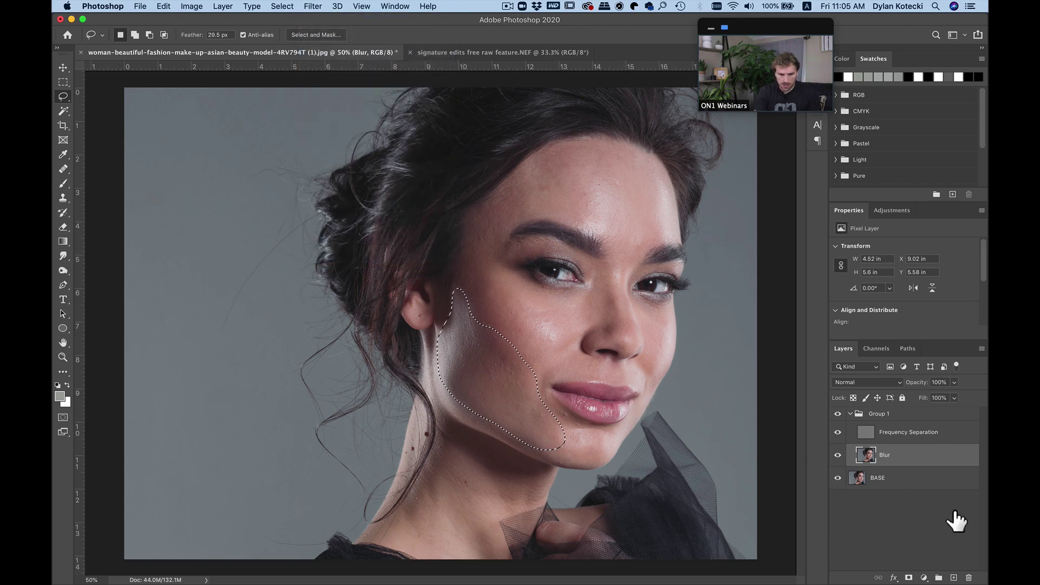
Lasso the upper cheek beside the nose, about 3.7 by 4 in, reapply the last Gaussian Blur there, and deselect.
mouse_move(479, 275)
left_mouse_down()
mouse_move(507, 276)
mouse_move(560, 306)
left_mouse_up()
mouse_move(568, 342)
left_mouse_down()
mouse_move(526, 386)
mouse_move(483, 358)
mouse_move(480, 276)
left_mouse_up()
left_click(313, 6)
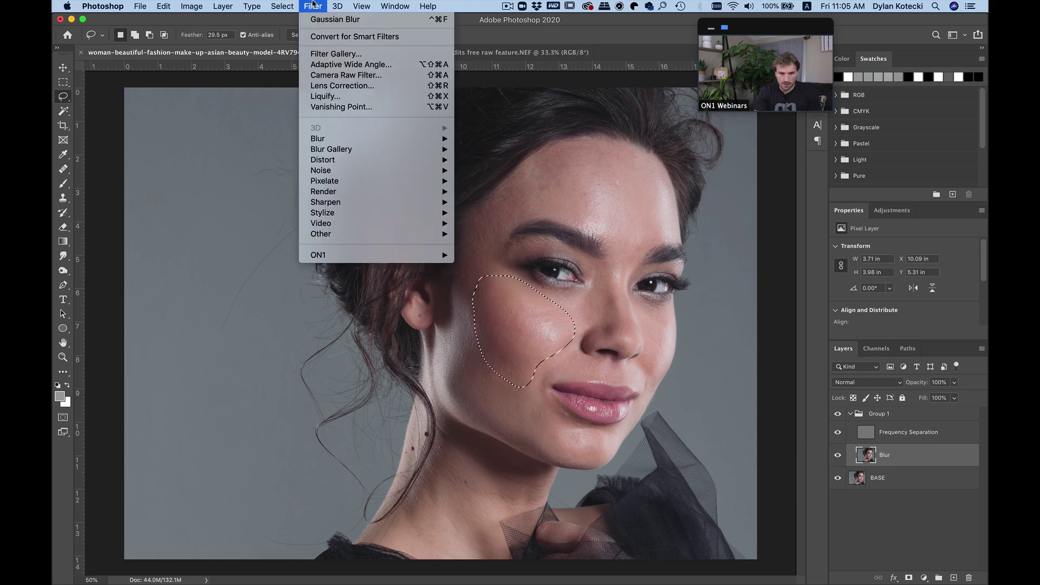
left_click(315, 24)
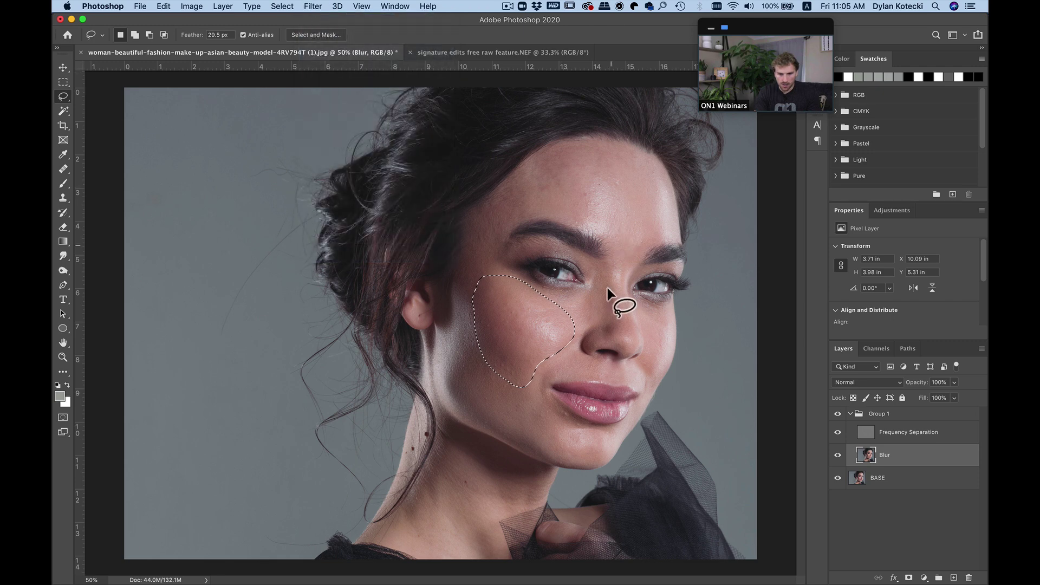
key("super+d")
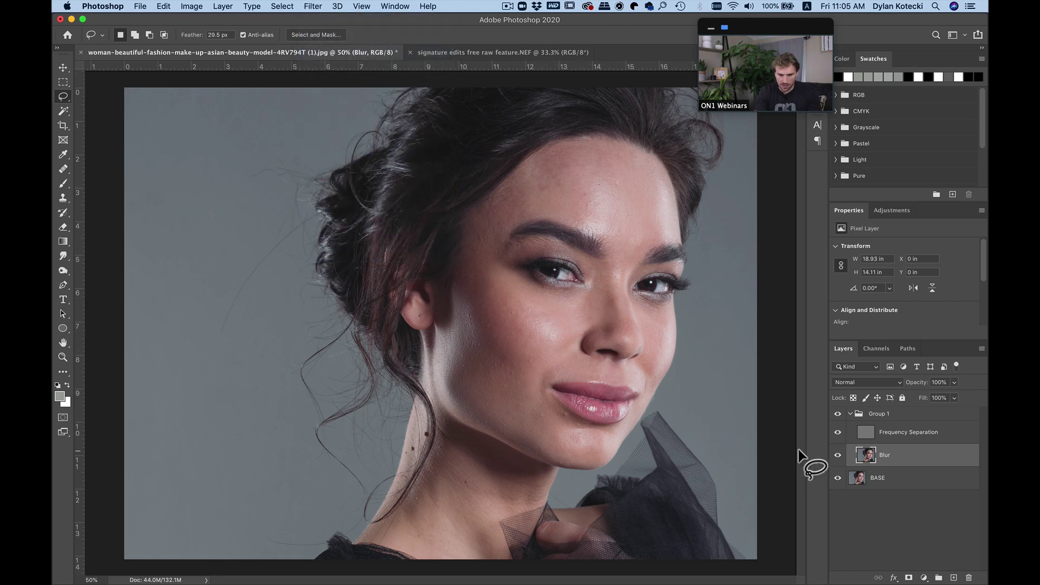
Compare the cheek's skin texture close up with Group 1 hidden and shown.
left_click(837, 414)
key("z")
left_click(502, 352)
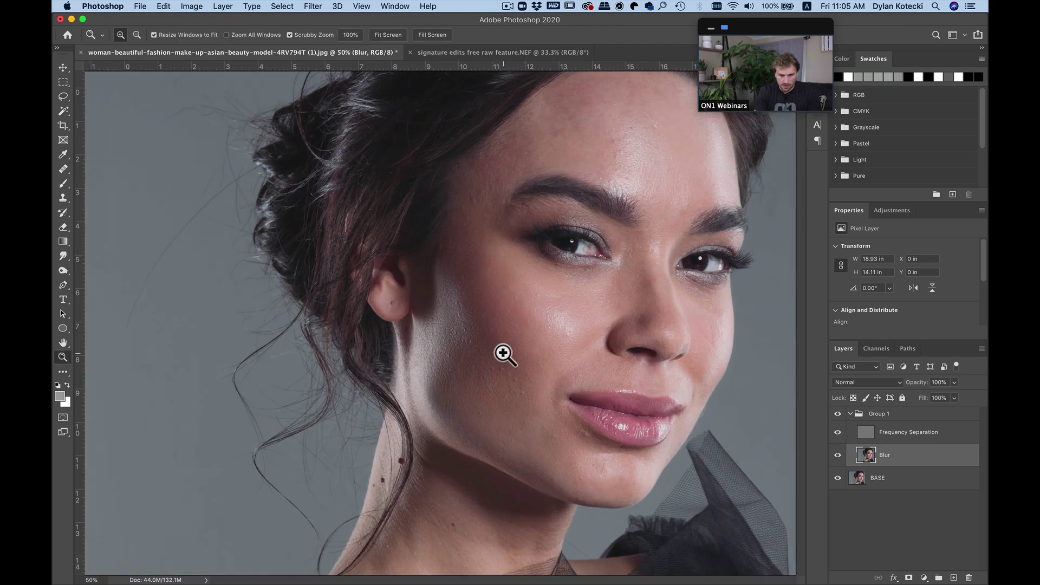
left_click(502, 352)
left_click(503, 353)
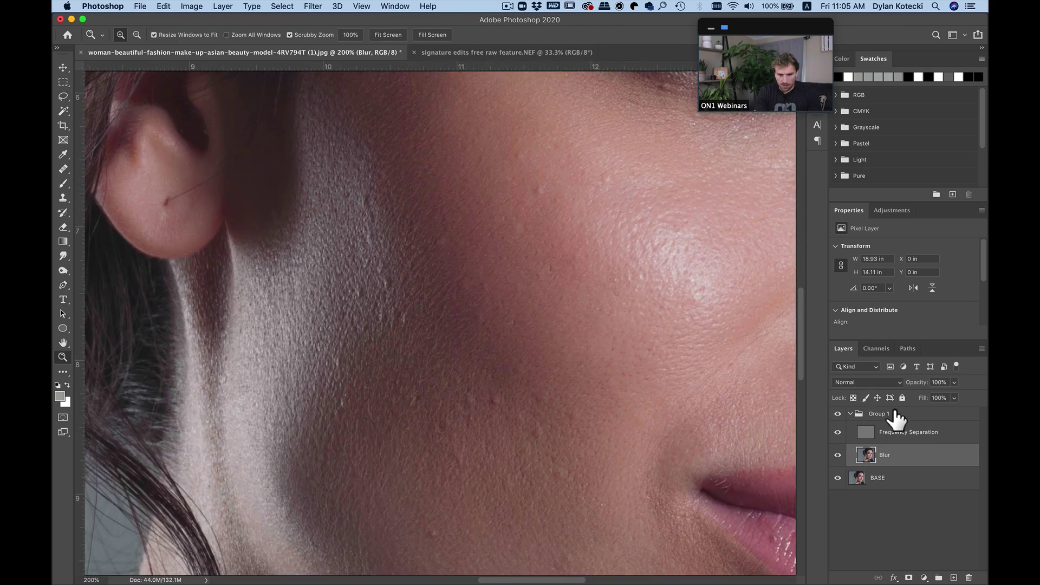
left_click(837, 414)
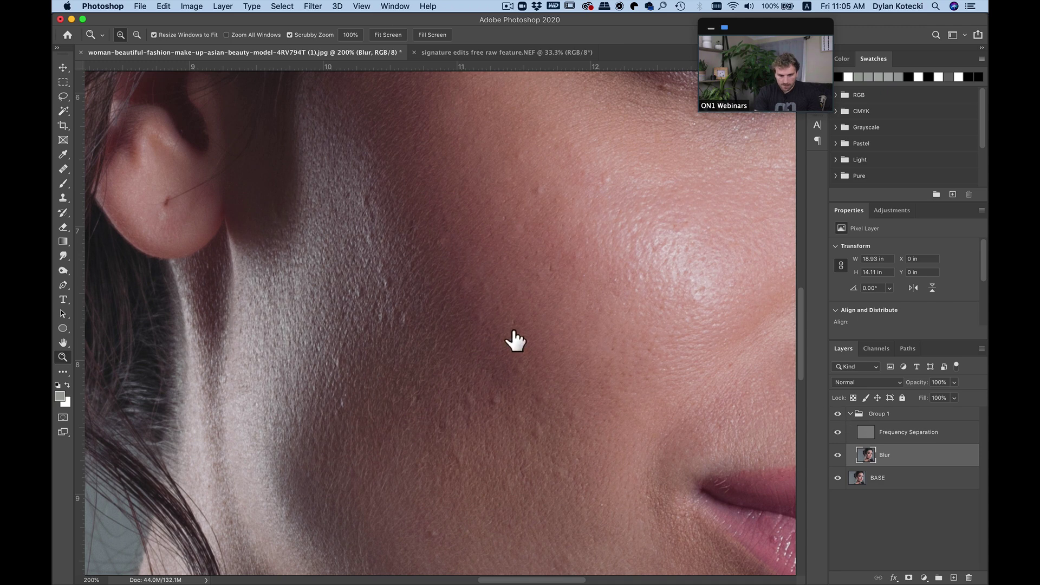
left_click(515, 335, "alt")
left_click(515, 334, "alt")
left_click(514, 332, "alt")
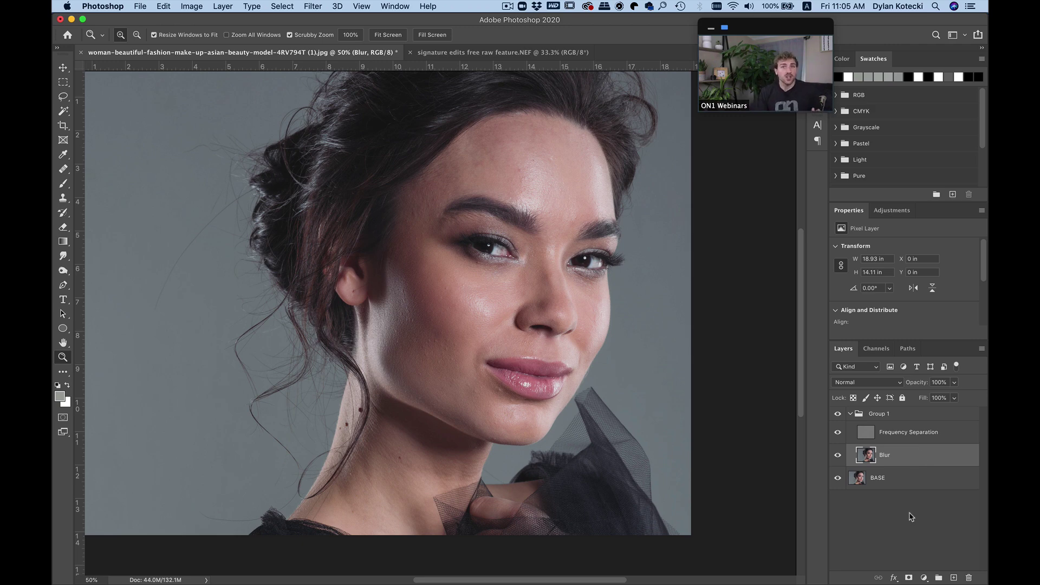
Hide Group 1 and open the BASE layer in ON1 Portrait AI 2021.
left_click(891, 414)
left_click(838, 413)
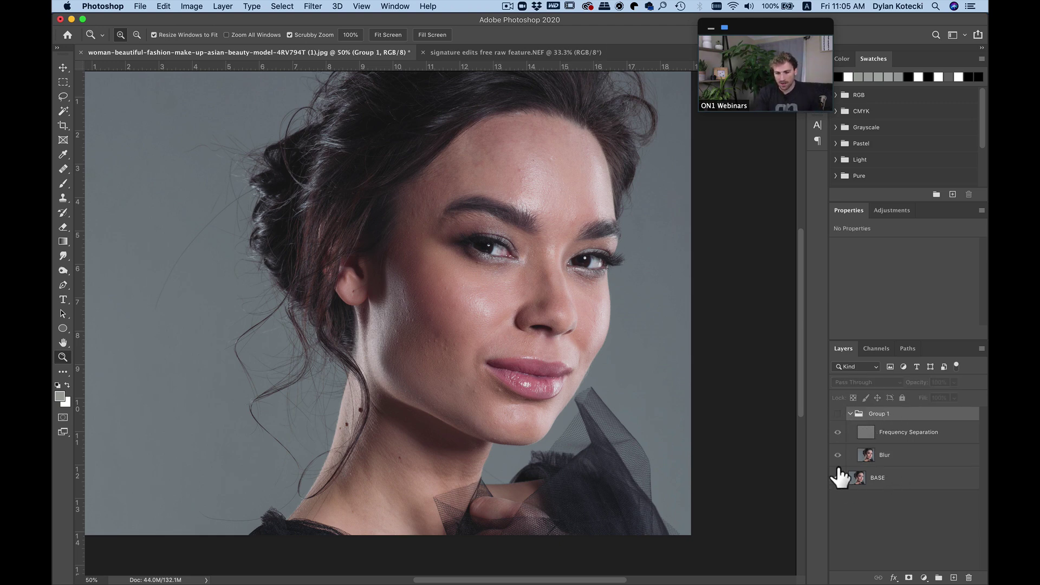
left_click(891, 479)
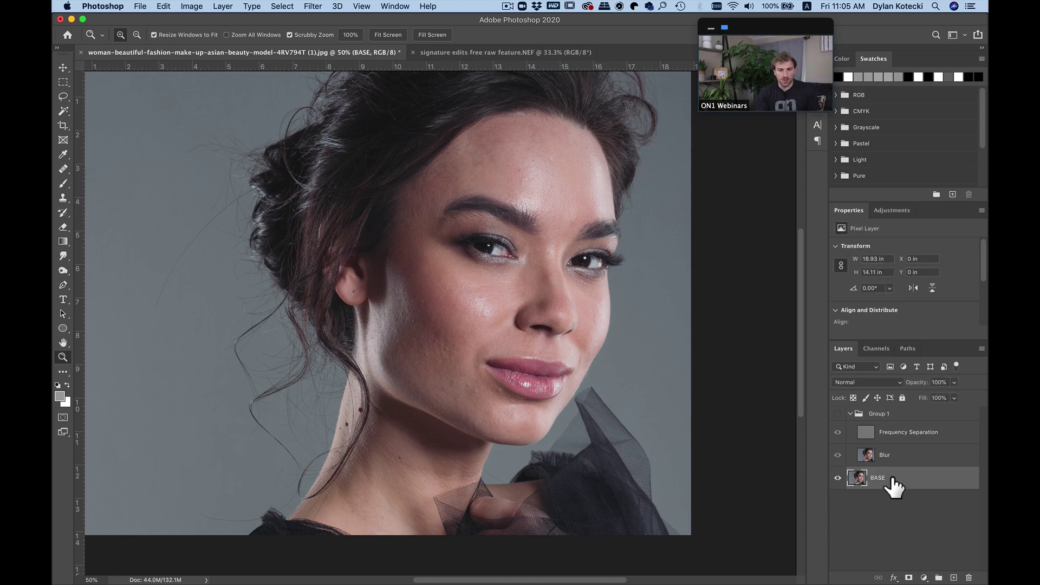
left_click(140, 6)
mouse_move(183, 258)
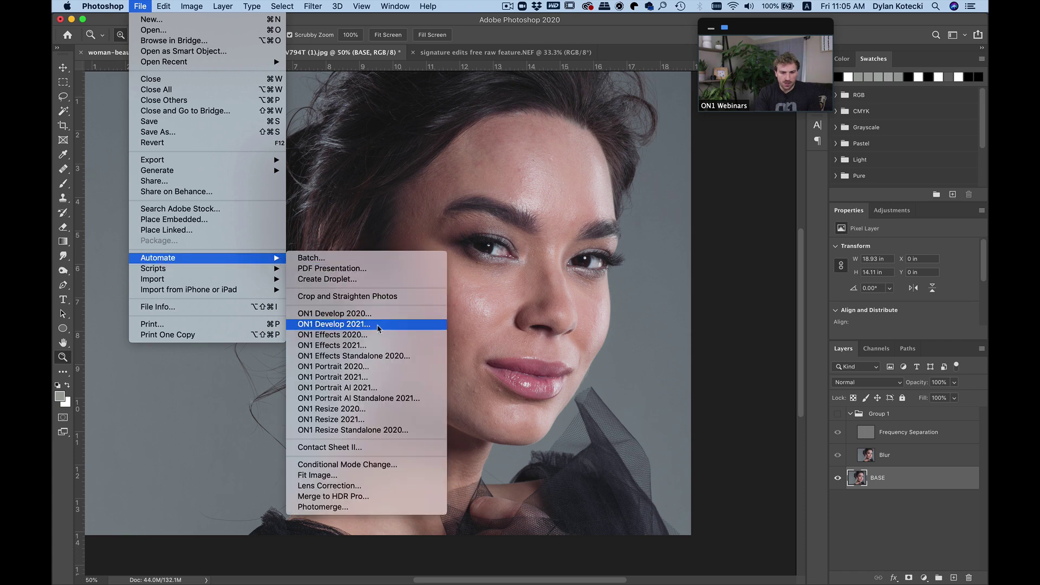
left_click(373, 389)
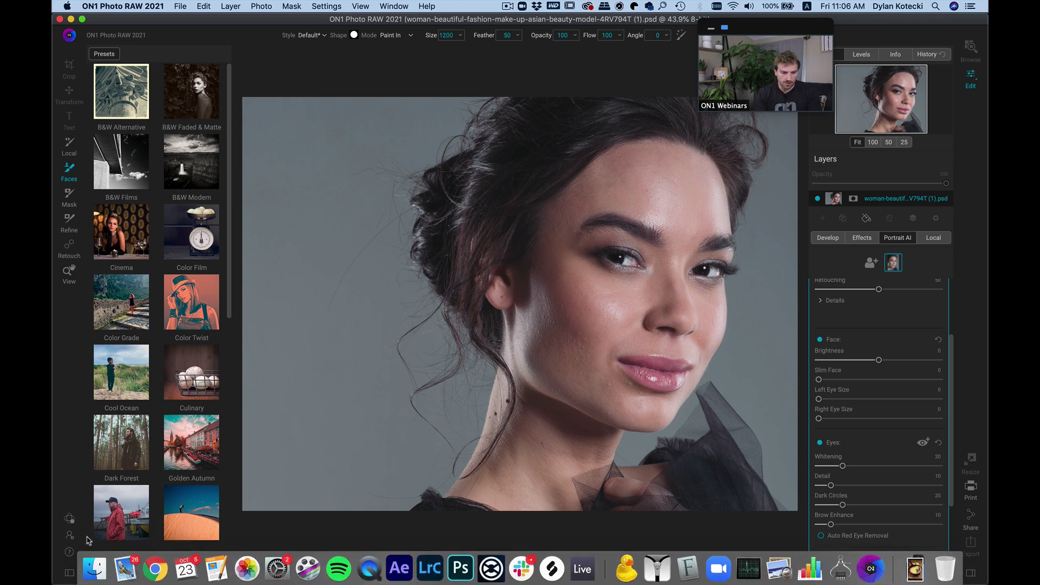
Hide the presets and compare the face at 100% zoom with the Portrait AI effect off and on.
left_click(70, 573)
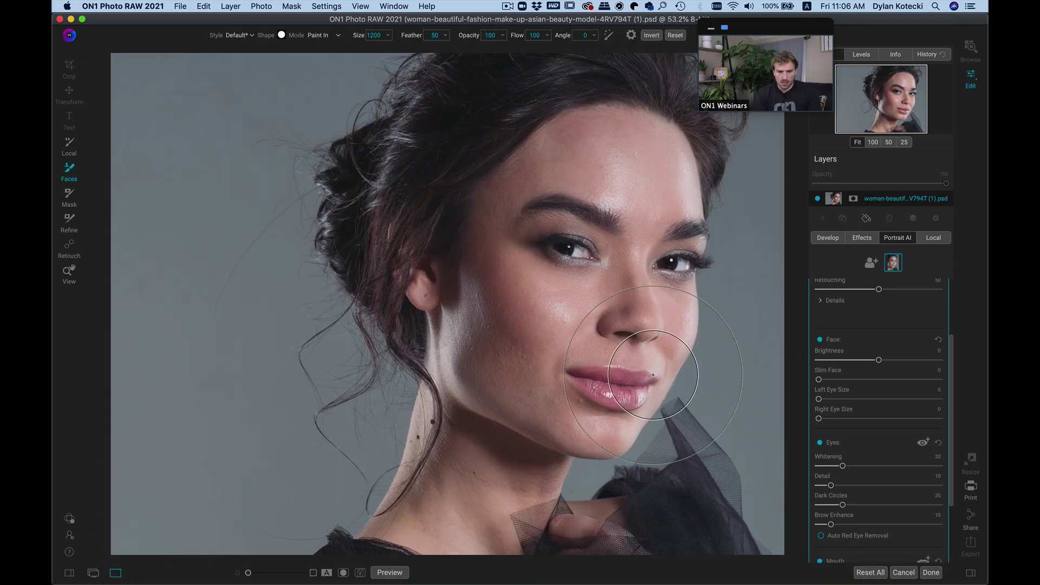
scroll(906, 398, "up", 4)
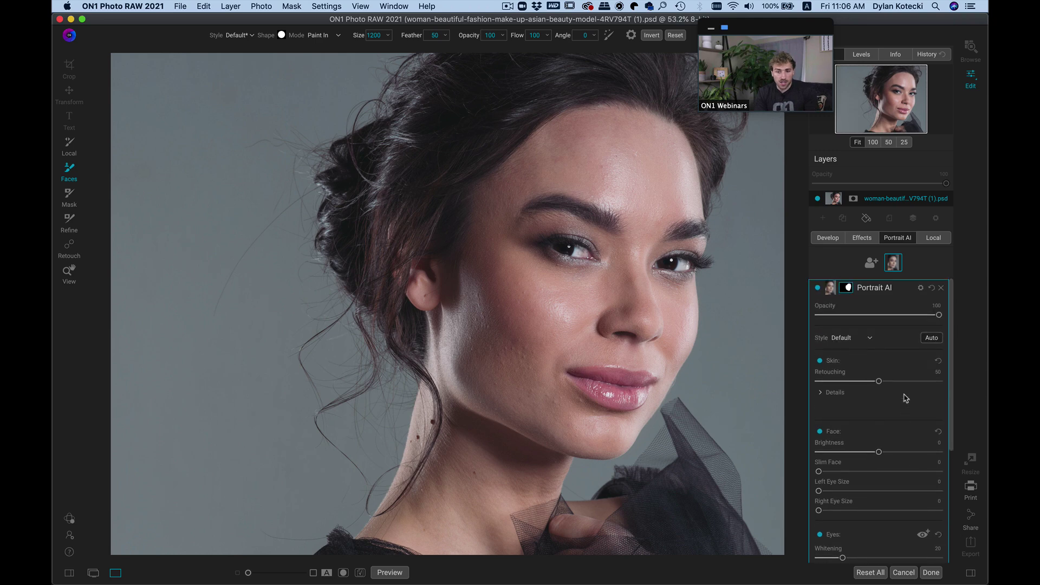
mouse_move(826, 294)
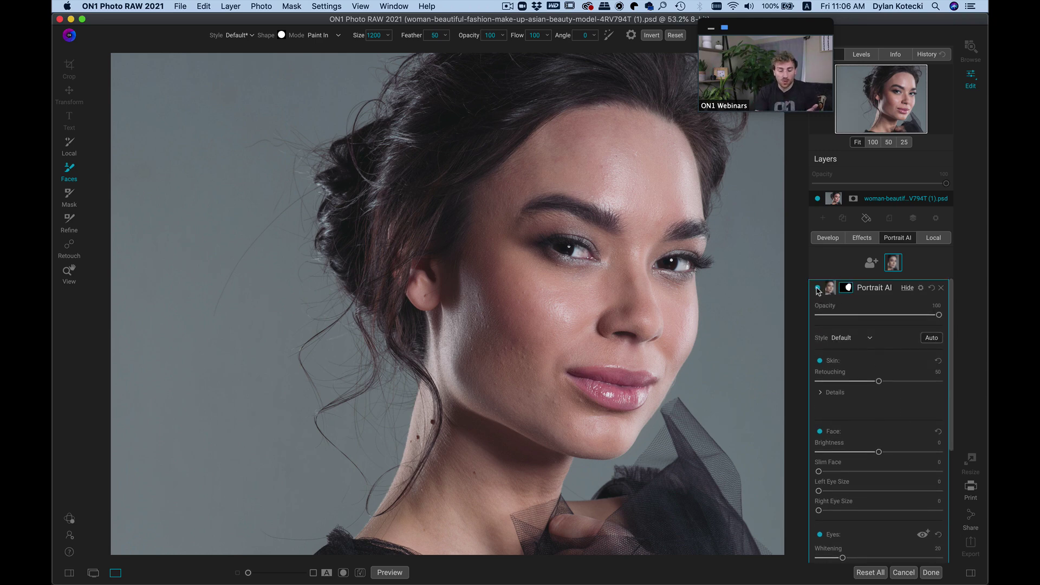
key("z")
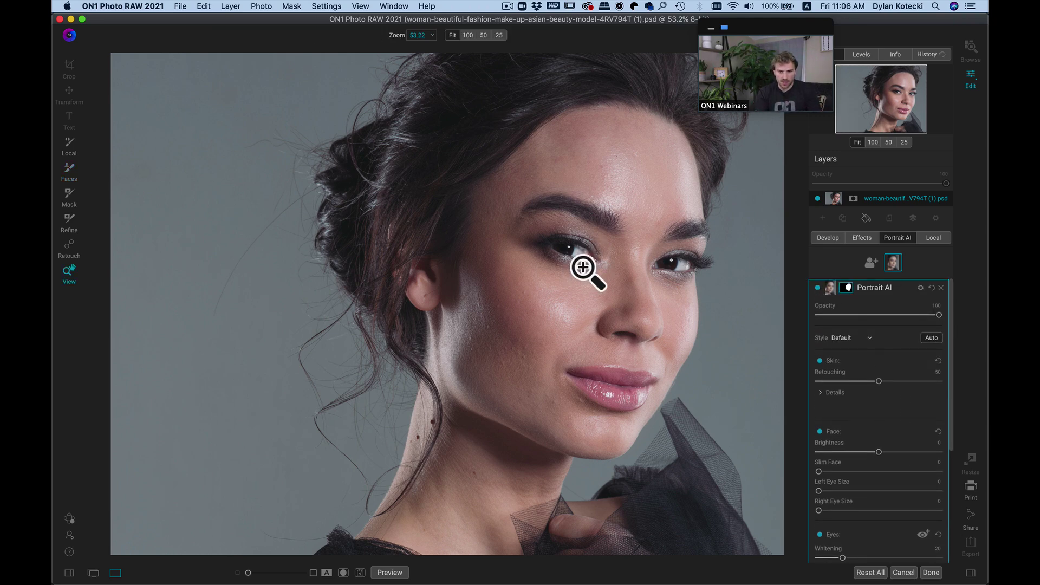
left_click(468, 34)
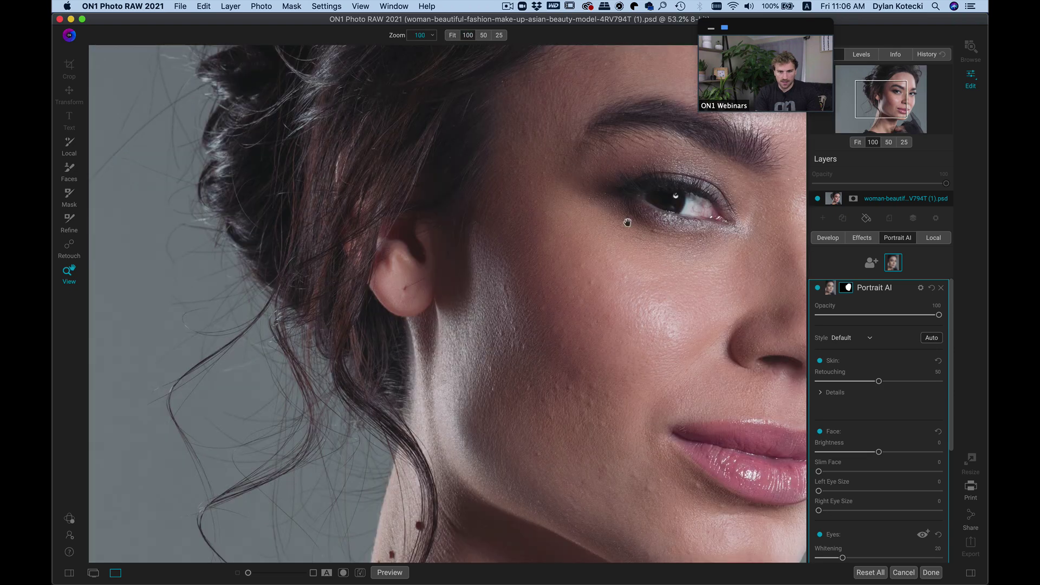
left_click_drag(474, 255, 473, 233)
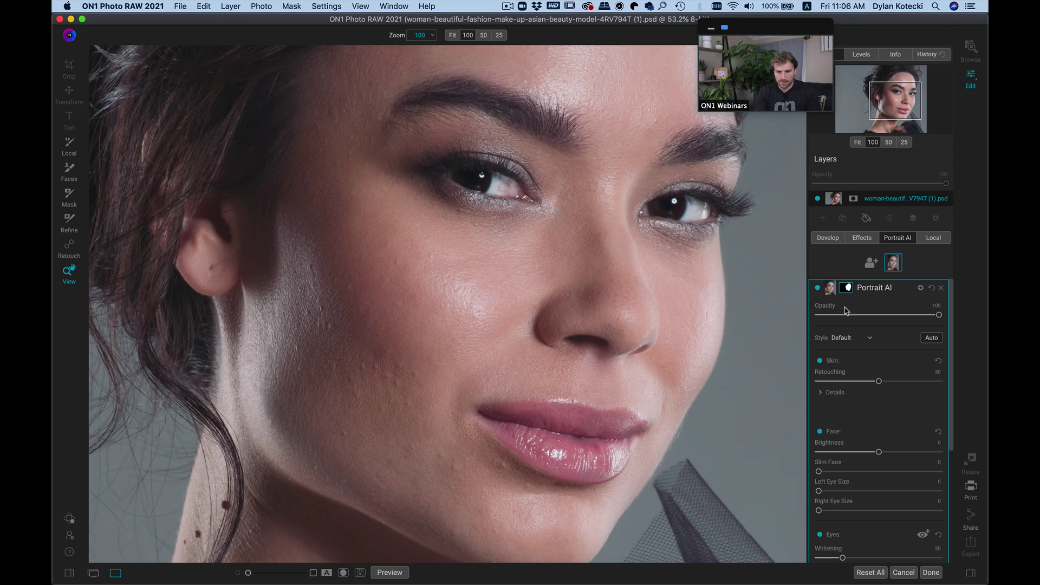
left_click(818, 288)
left_click(818, 289)
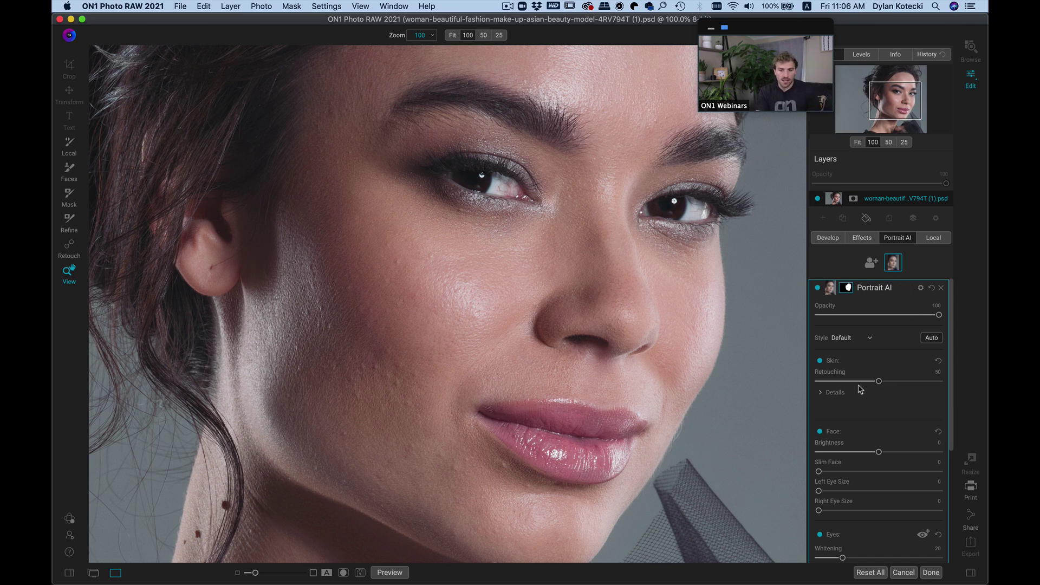
Set the skin Retouching to 81 and, in its frequency separation details, Blemishes to 49 and Detail to 22.
left_click_drag(878, 381, 919, 390)
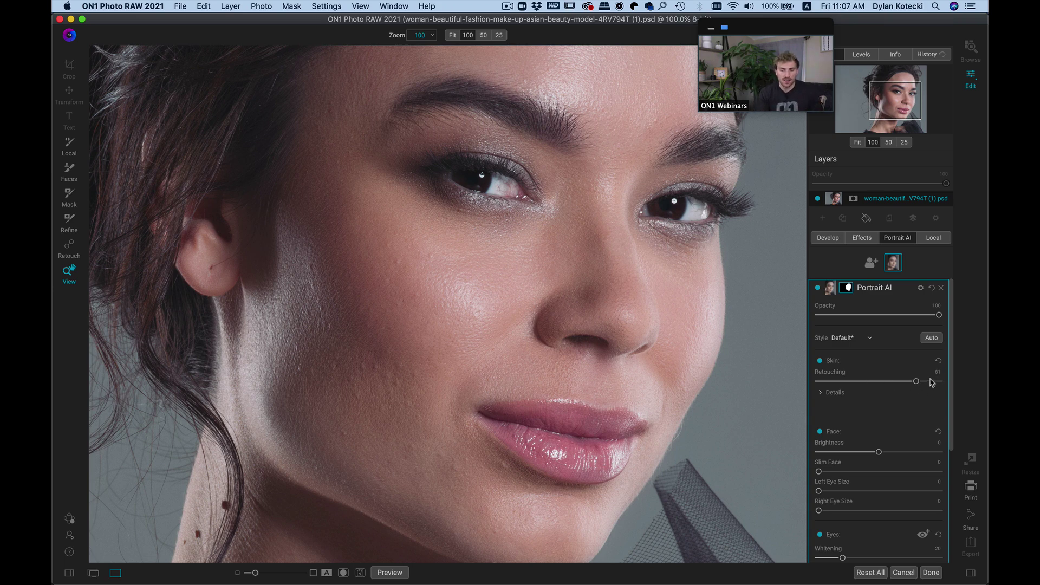
left_click(821, 393)
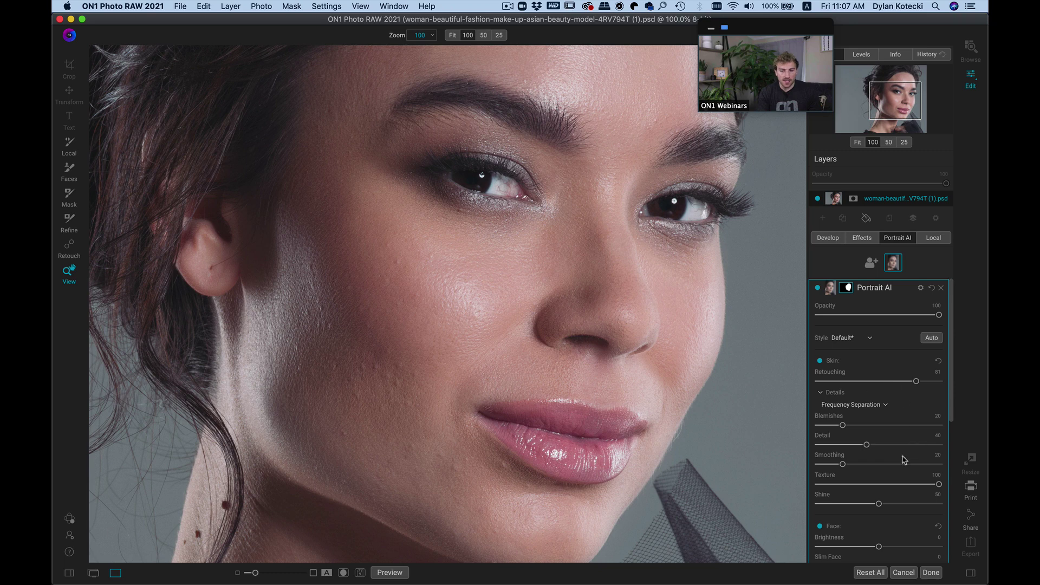
scroll(903, 458, "down", 2)
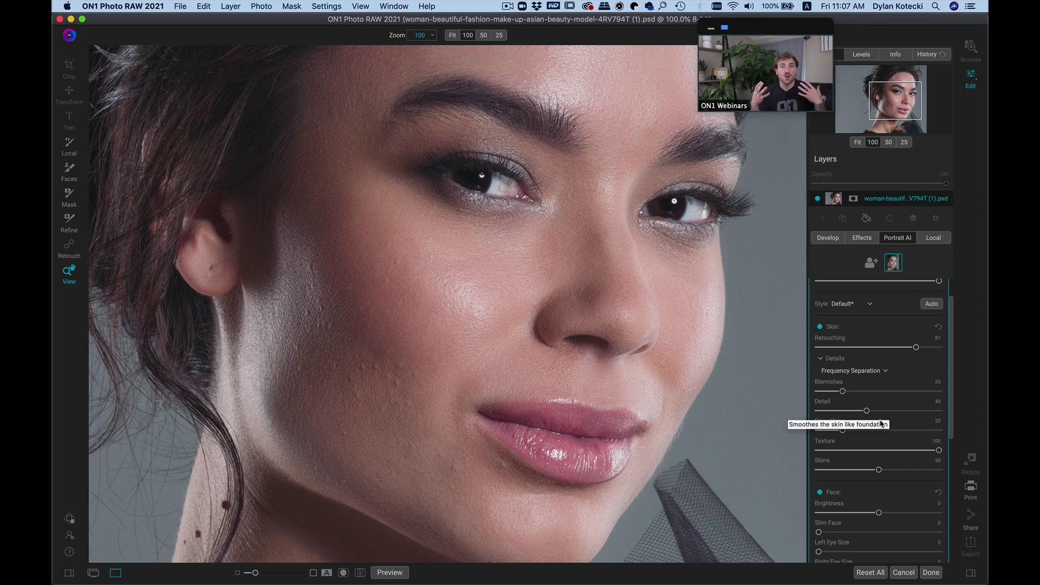
mouse_move(842, 391)
left_mouse_down()
mouse_move(883, 394)
mouse_move(845, 411)
left_mouse_up()
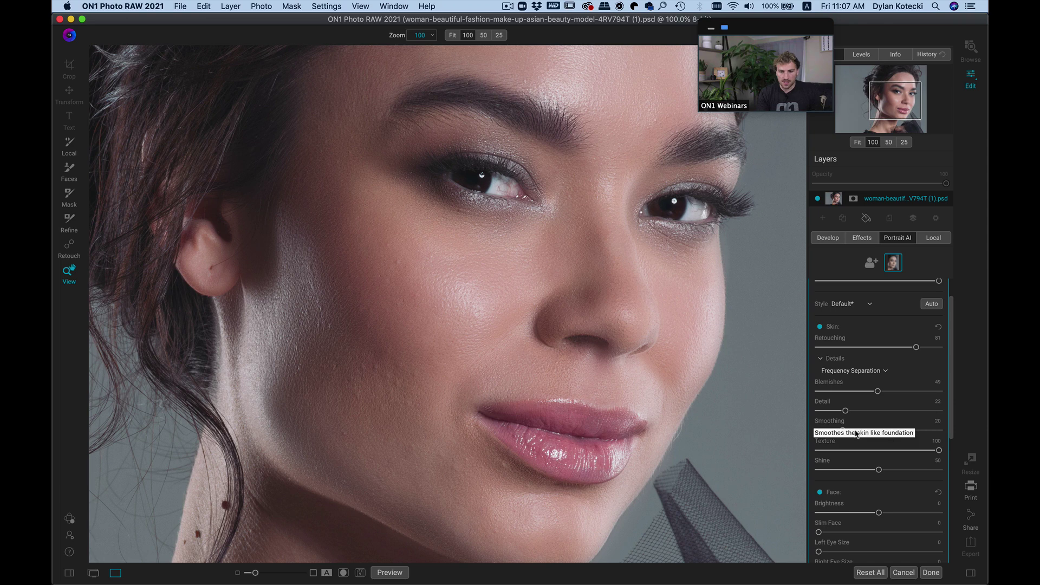
Compare the face with the Skin adjustments off and on.
scroll(845, 390, "up", 3)
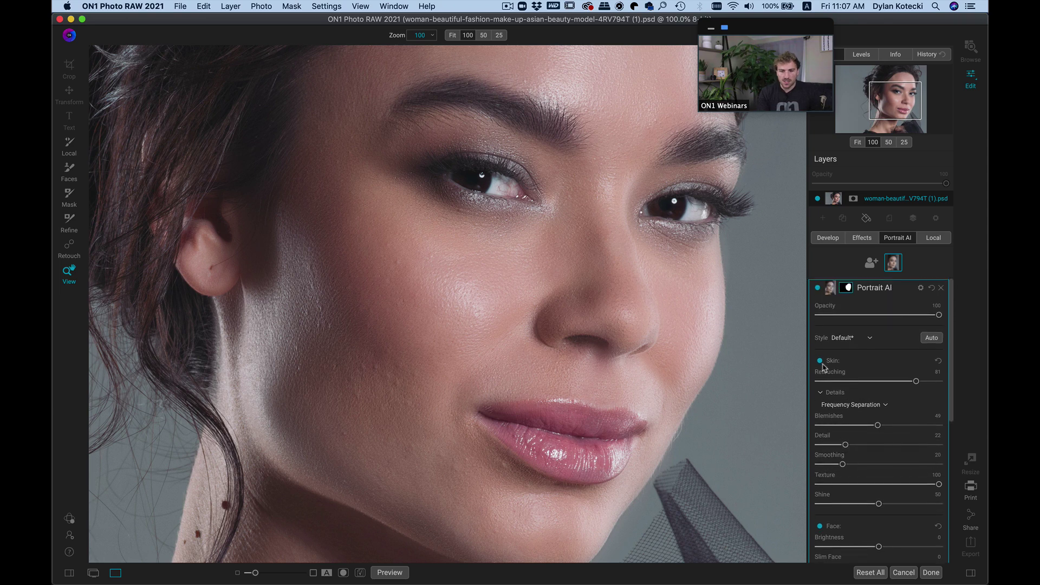
left_click(820, 362)
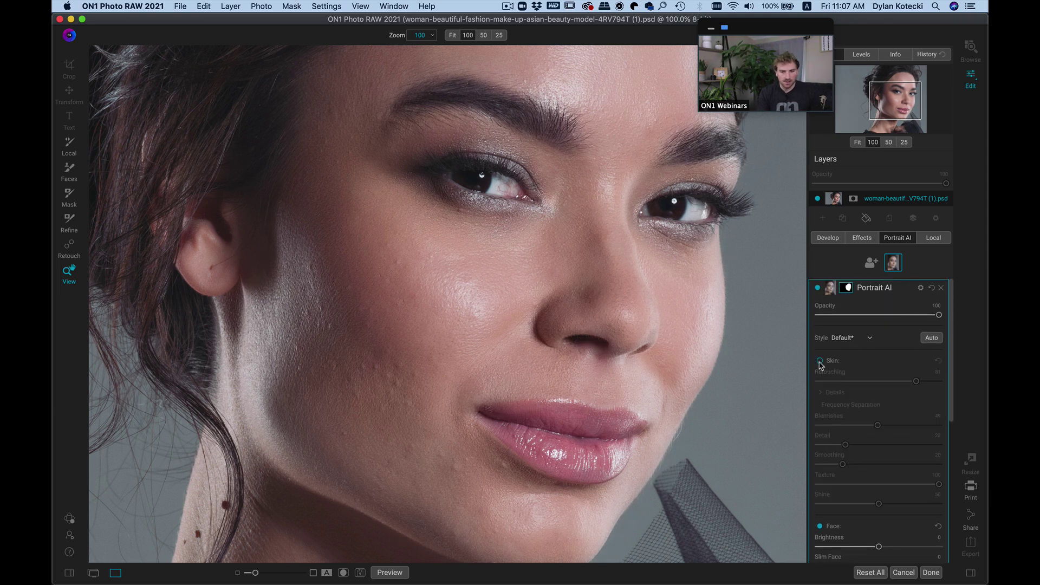
left_click(820, 361)
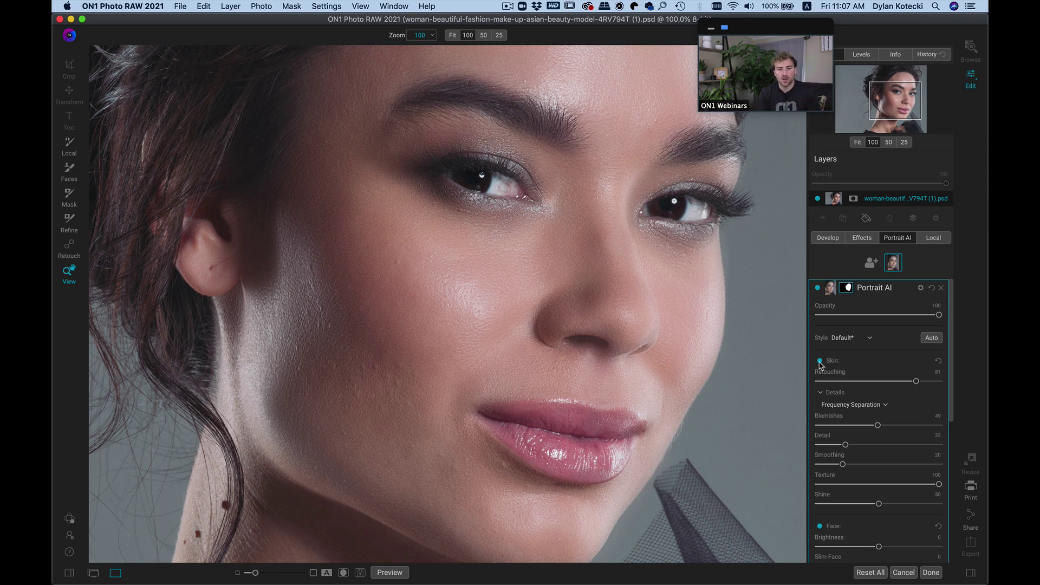
Refine the skin retouching with Blemishes at 69, Detail at 19 and Shine at 88.
scroll(820, 366, "down", 1)
scroll(820, 365, "down", 5)
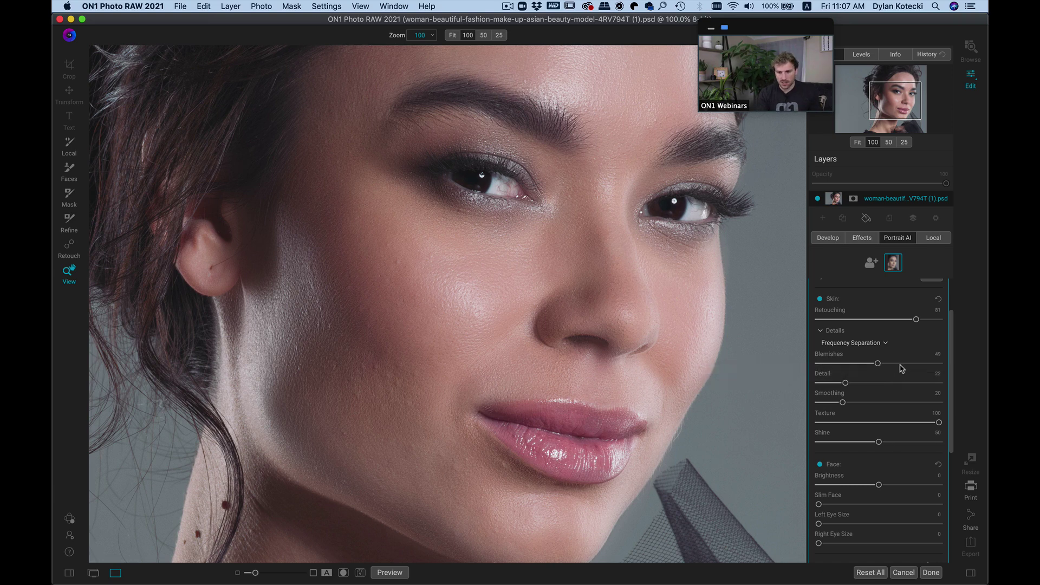
left_click_drag(878, 362, 902, 363)
left_click_drag(847, 383, 840, 385)
left_click_drag(879, 443, 925, 449)
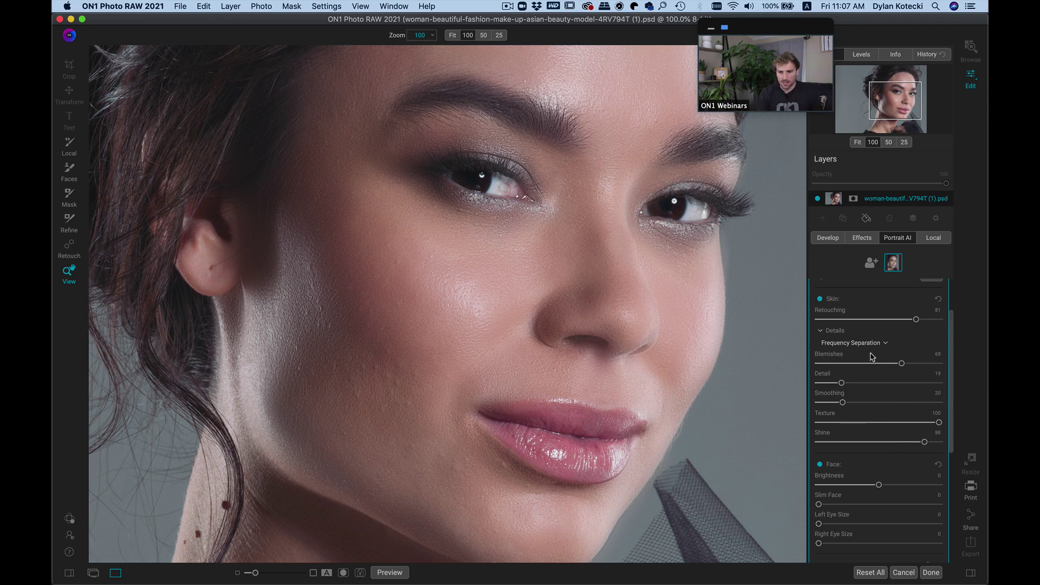
scroll(834, 380, "up", 3)
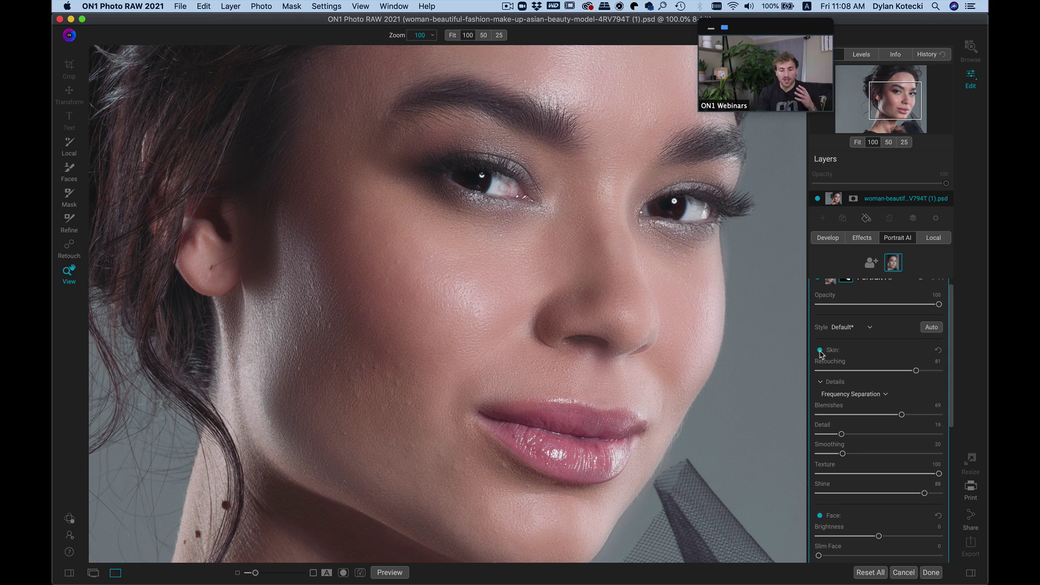
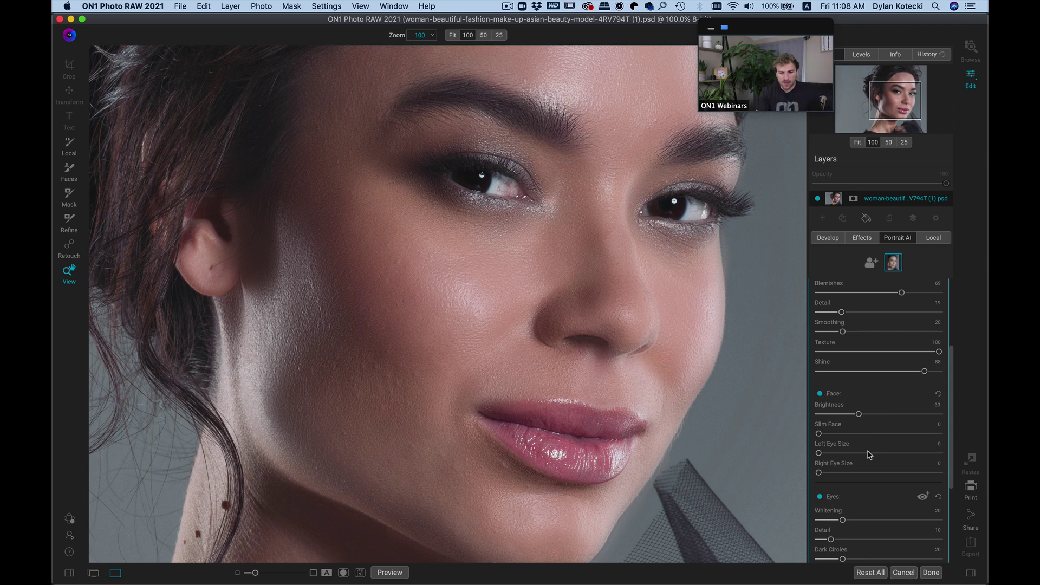
Enhance the eyes with Whitening at 70, Detail at 49, Dark Circles at 64 and Brow Enhance at 33.
scroll(868, 457, "down", 3)
left_click_drag(848, 471, 903, 478)
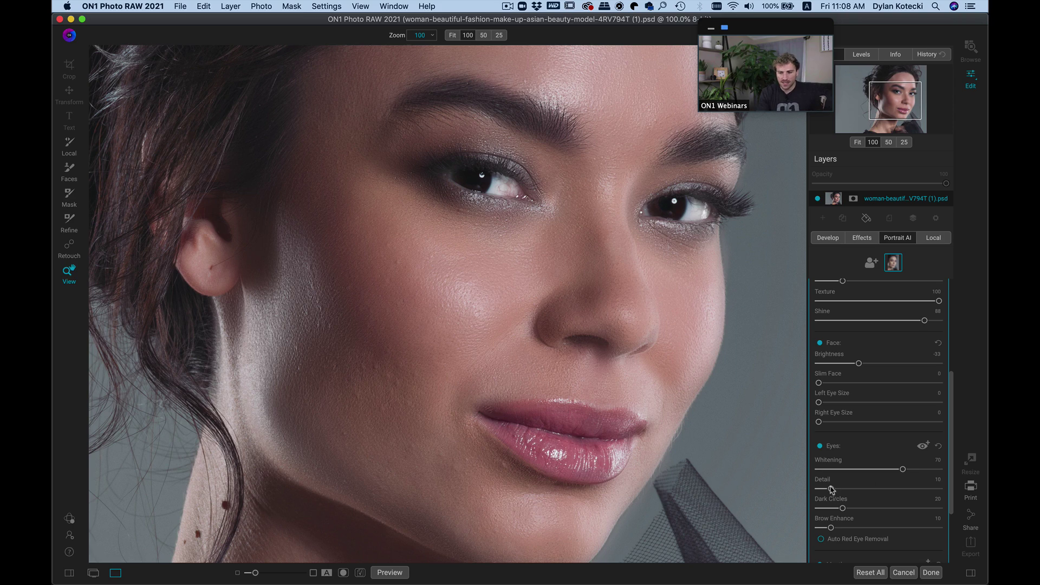
left_click_drag(832, 489, 878, 494)
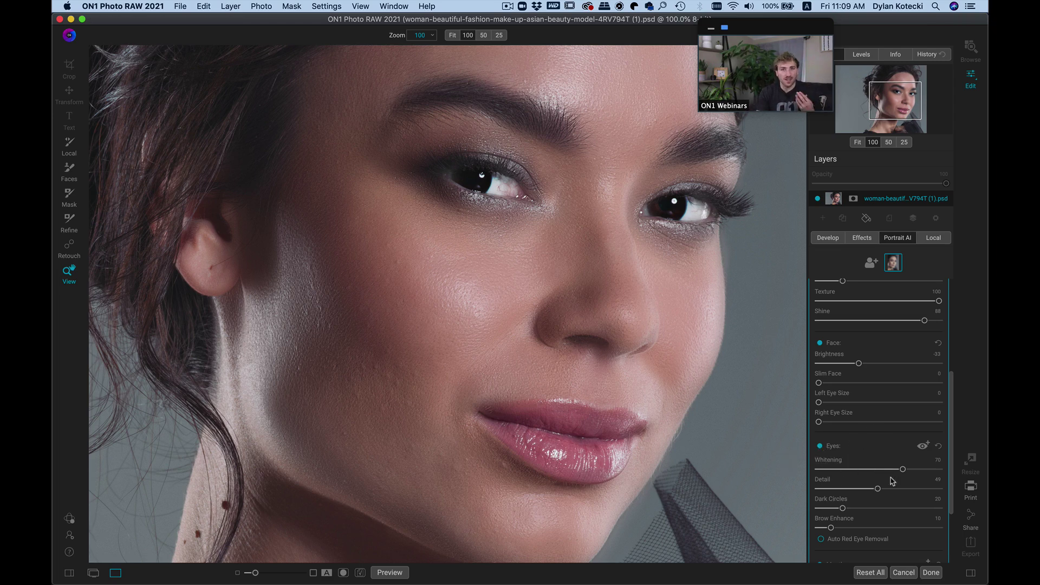
scroll(889, 479, "down", 3)
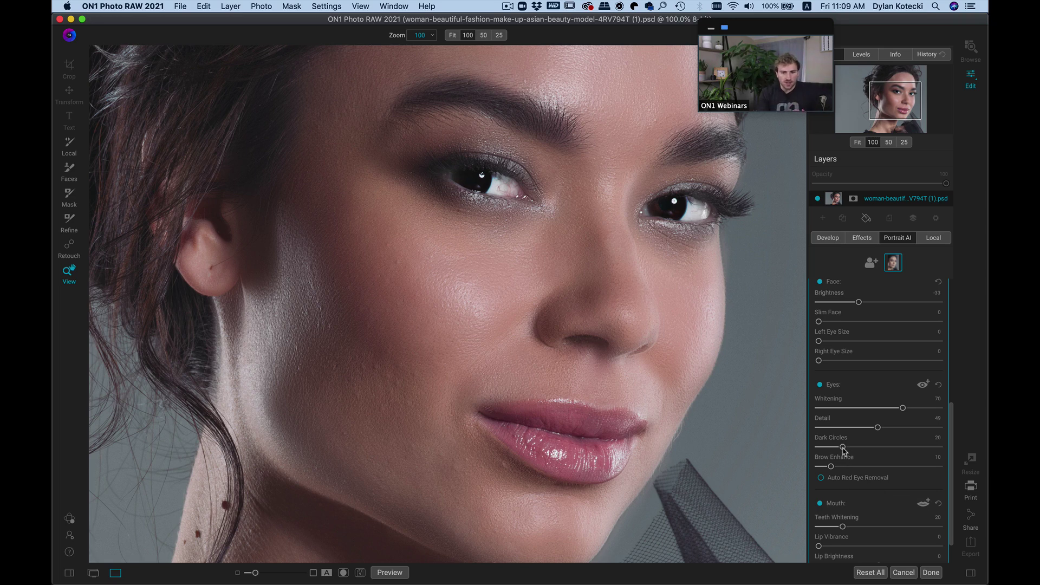
left_click_drag(843, 450, 858, 469)
Set Lip Vibrance to 63 and Lip Brightness to 91, and compare the face with the whole Portrait AI effect off and on.
scroll(886, 450, "down", 2)
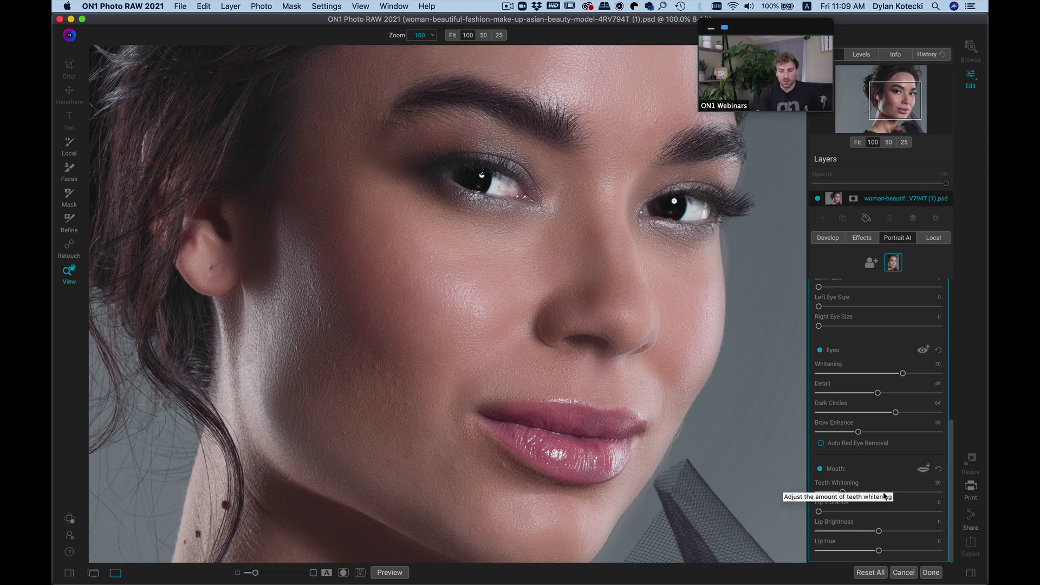
left_click_drag(818, 511, 933, 539)
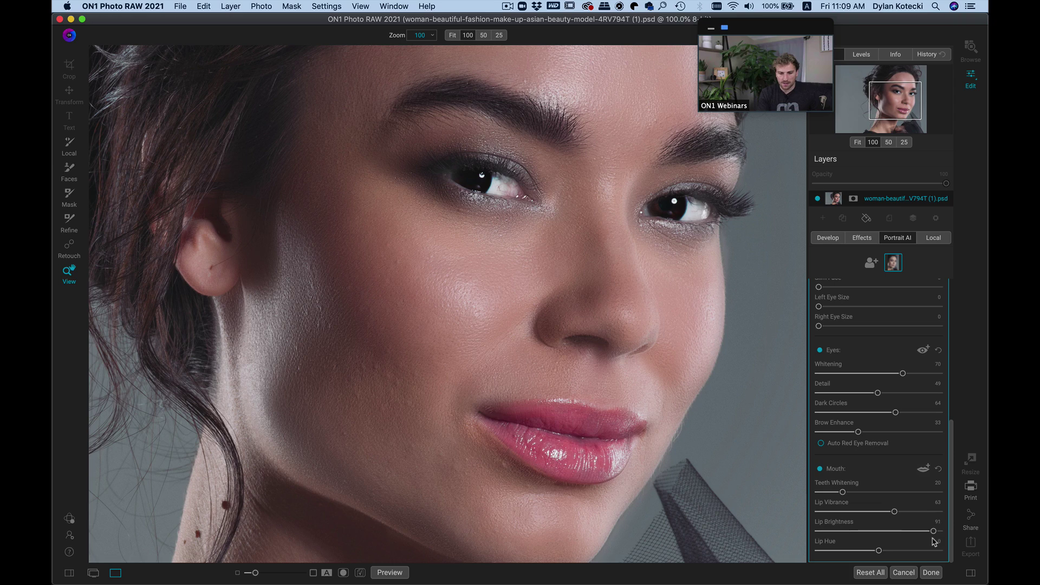
scroll(858, 359, "up", 10)
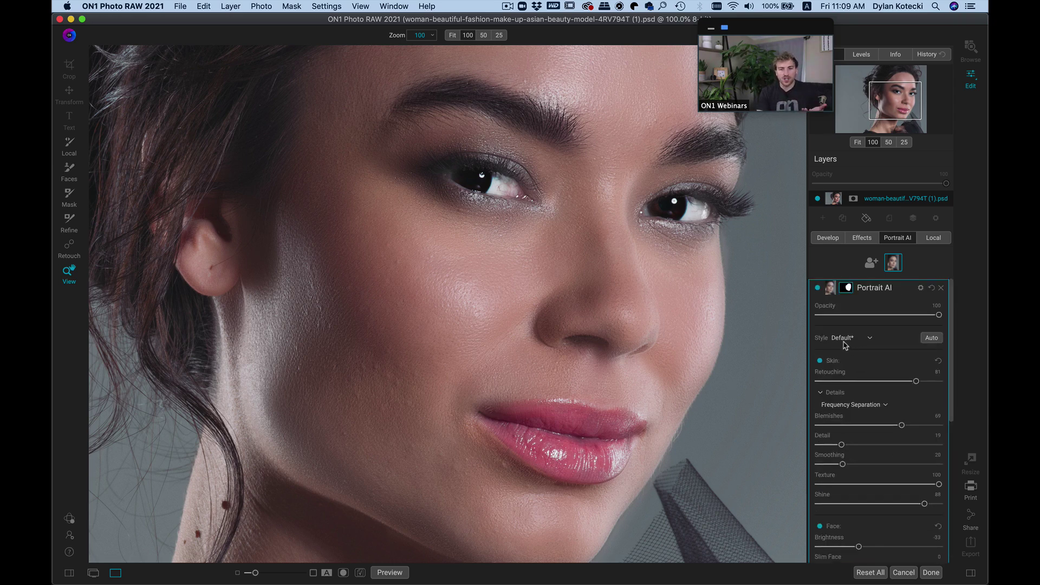
left_click(817, 288)
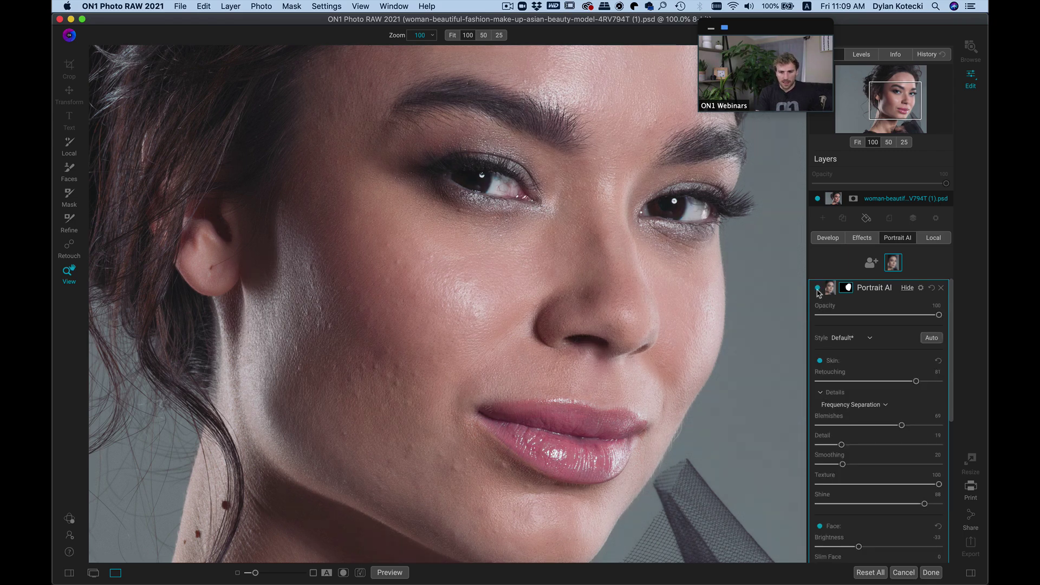
left_click(818, 288)
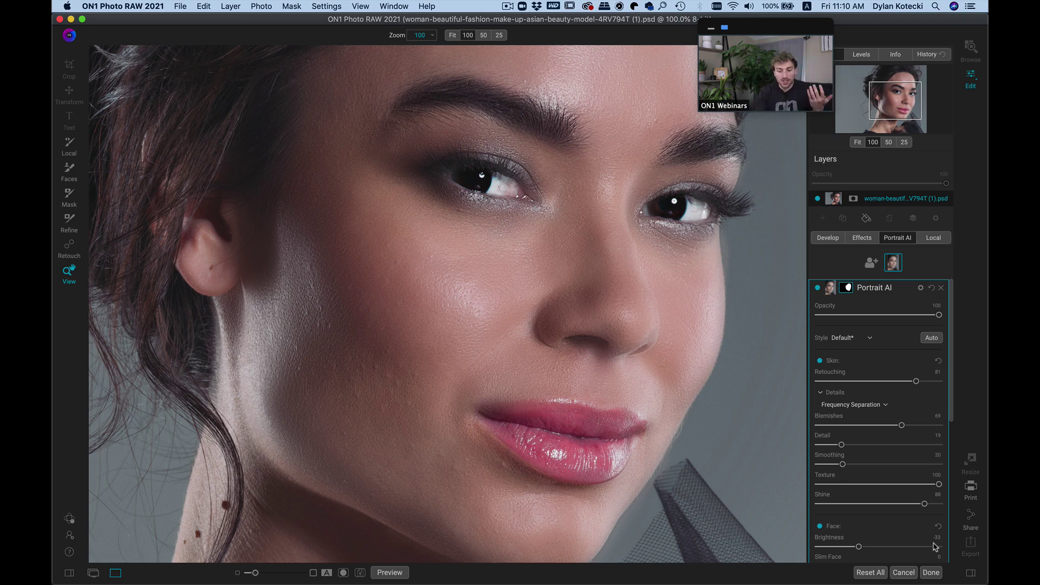
Apply the Portrait AI retouch back to the Photoshop document and compare the portrait with the ON1 Portrait AI layer hidden and shown.
left_click(930, 573)
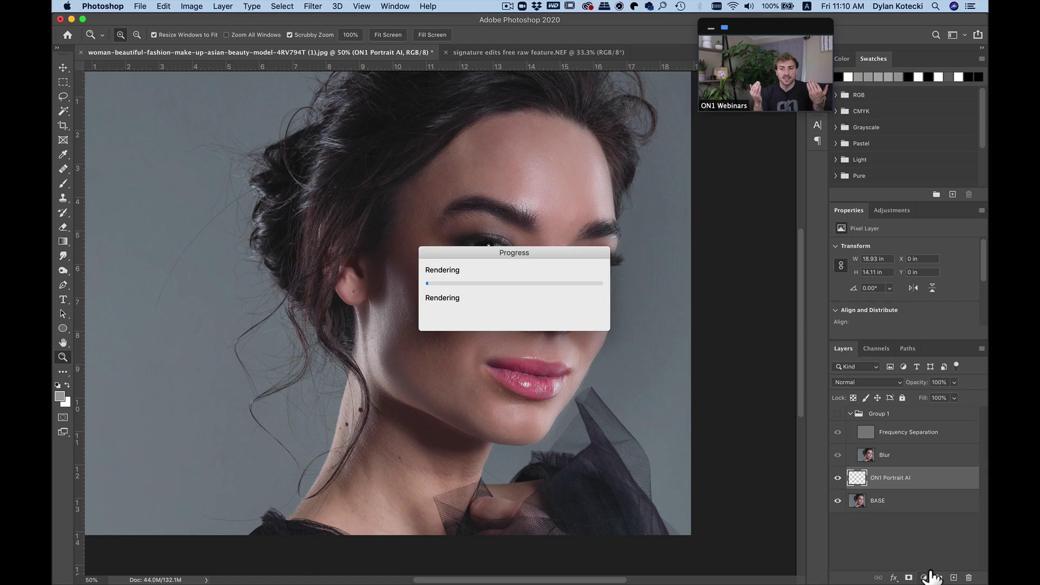
left_click(838, 477)
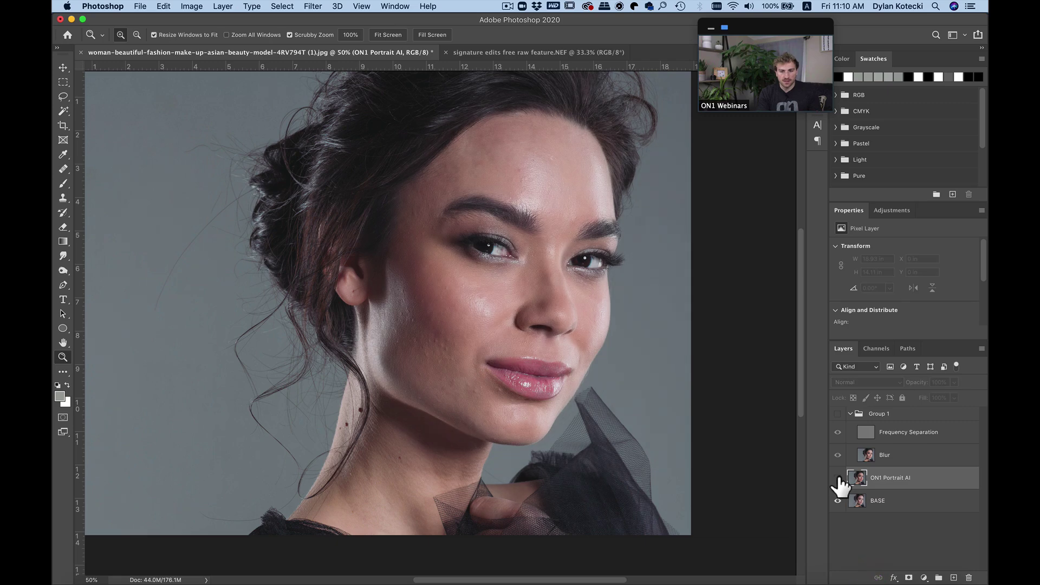
left_click(838, 478)
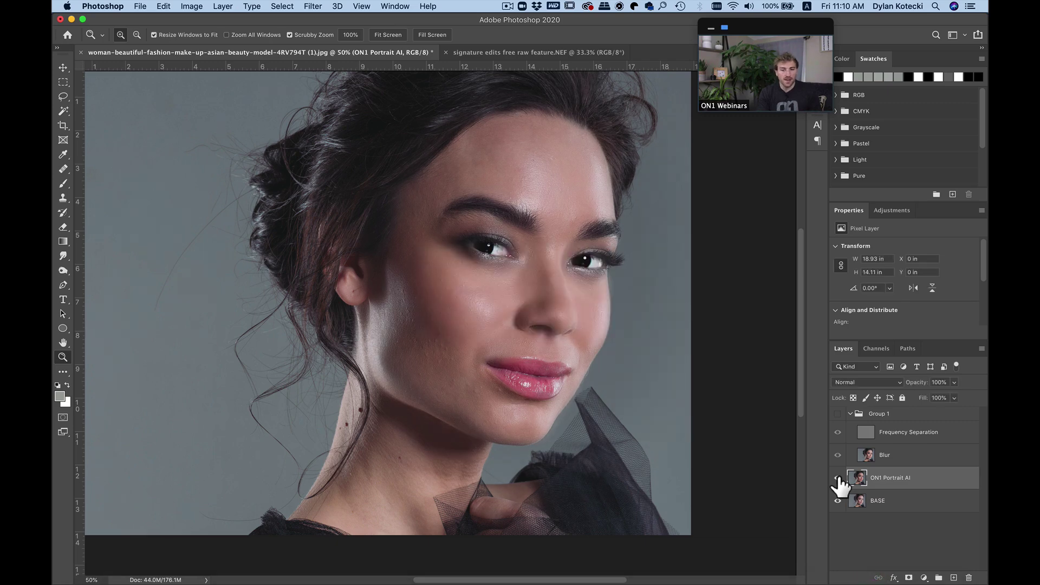
left_click(838, 477)
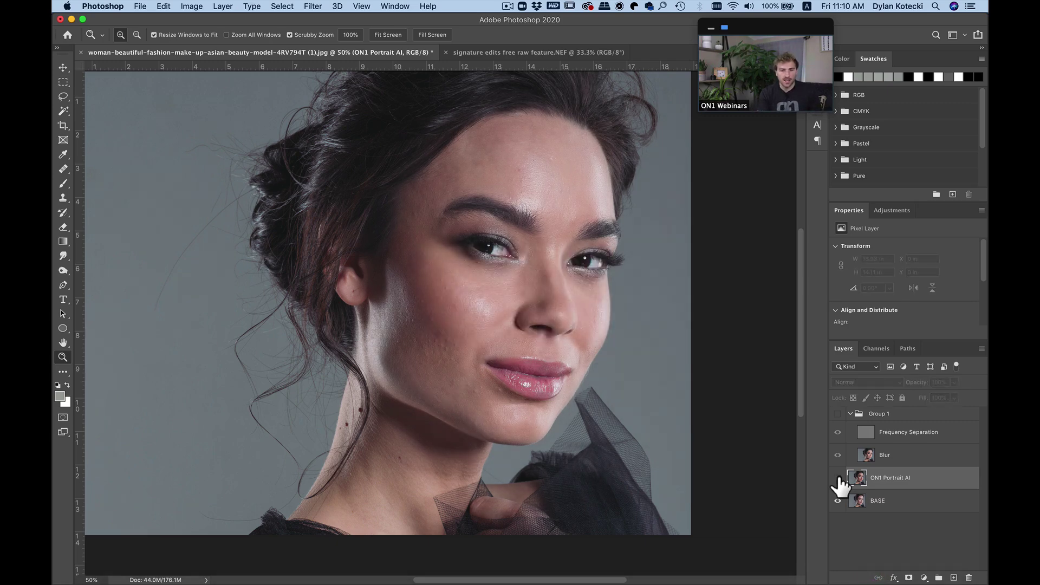
left_click(838, 477)
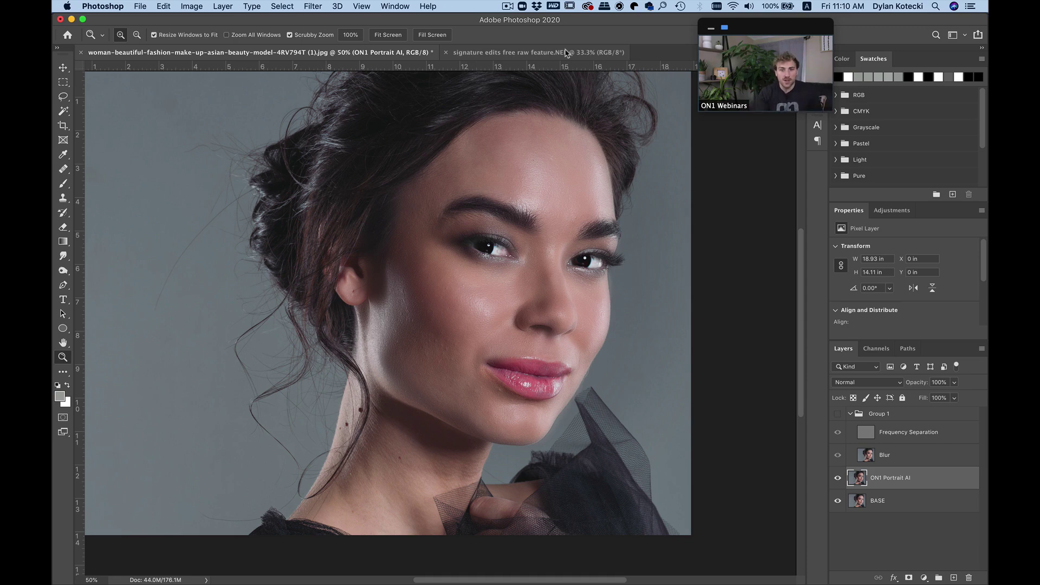
Switch to the landscape document, signature edits free raw feature.NEF, and send it to ON1 Effects 2021.
left_click(533, 53)
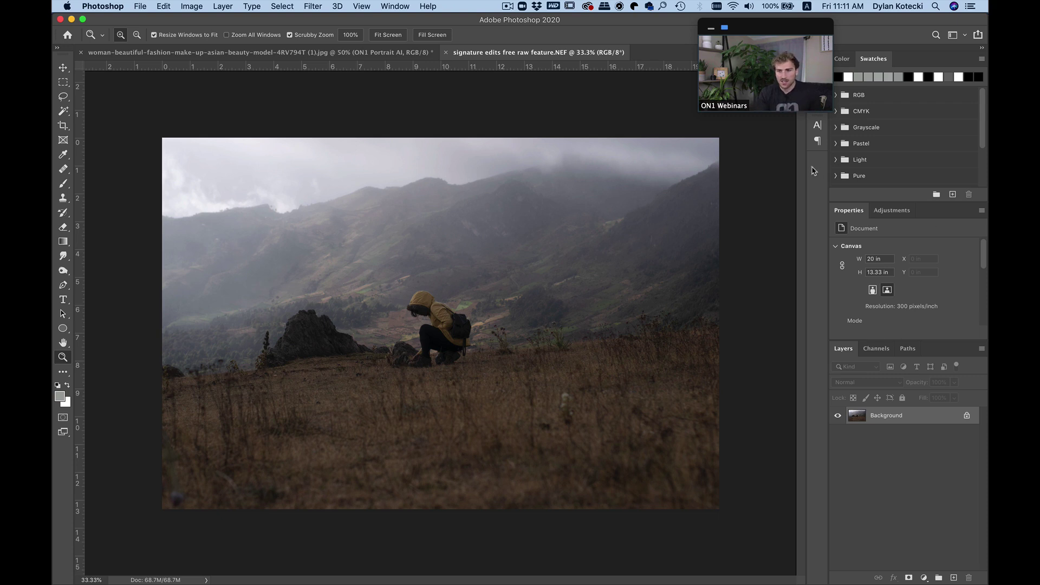
left_click_drag(786, 31, 749, 32)
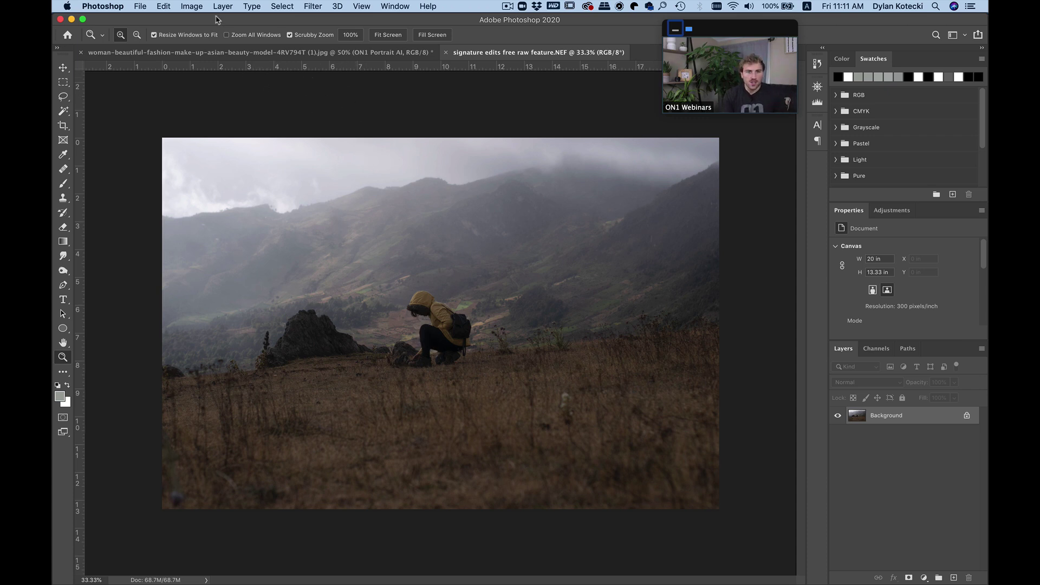
left_click(140, 6)
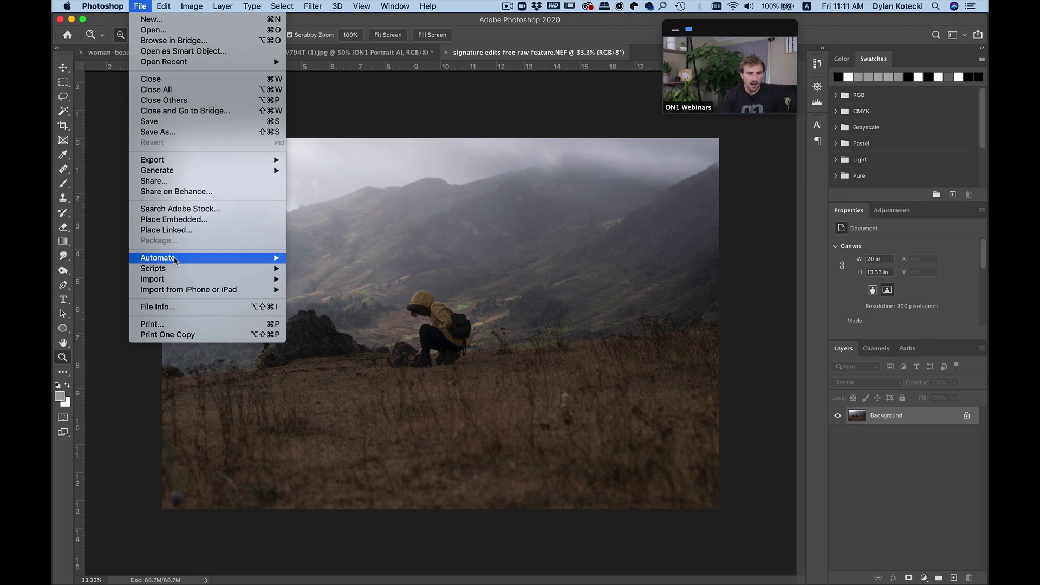
mouse_move(175, 259)
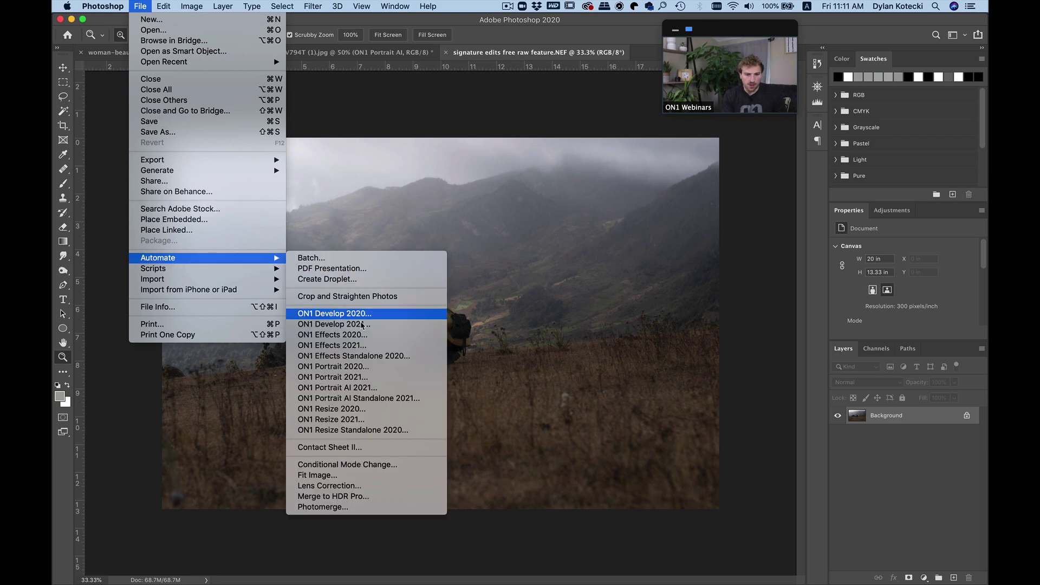
left_click(352, 348)
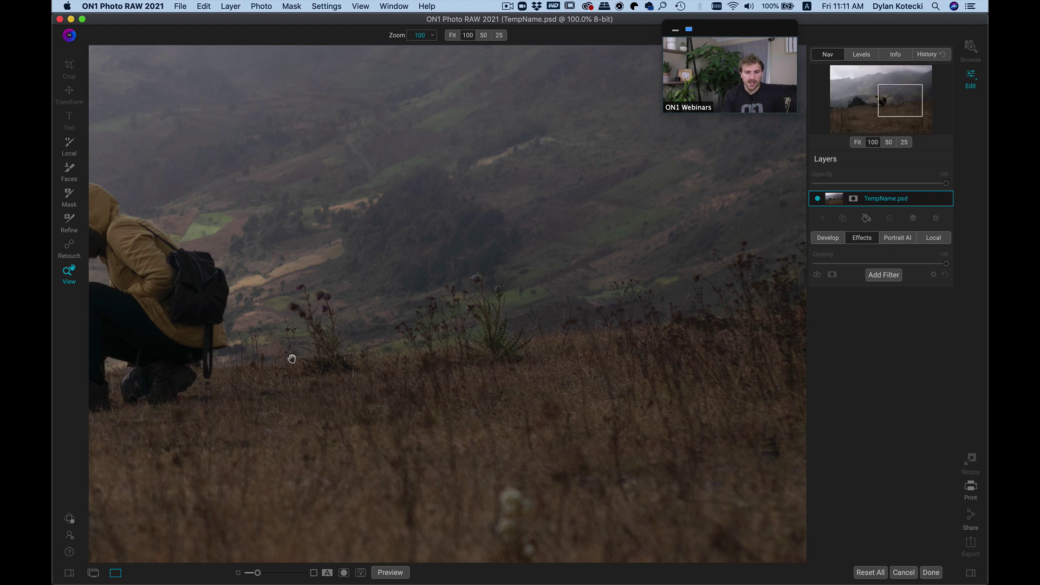
Brighten the landscape's dark areas by setting Shadows to 42 in the Develop adjustments.
key("super+0")
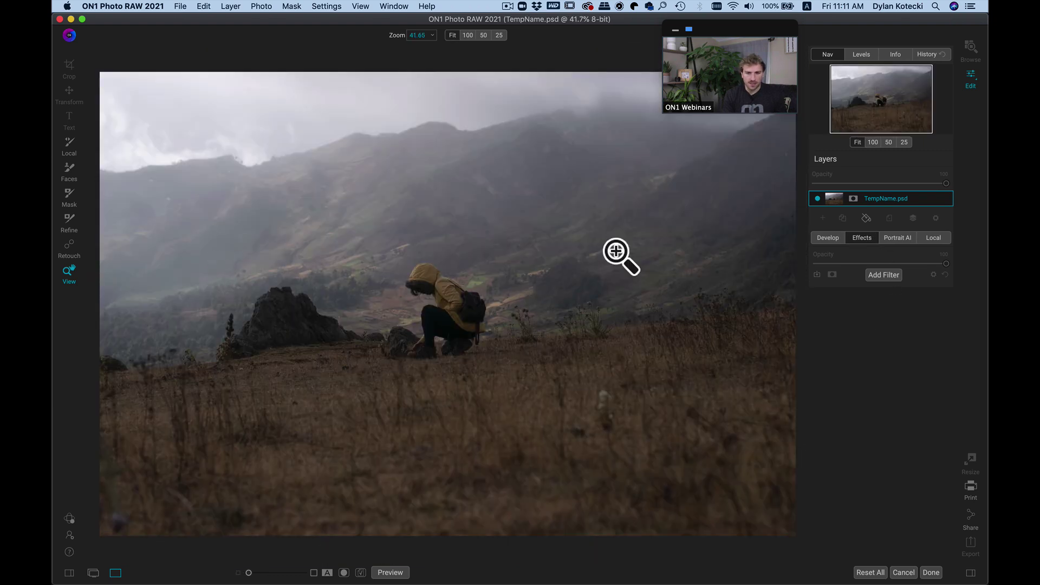
left_click(828, 238)
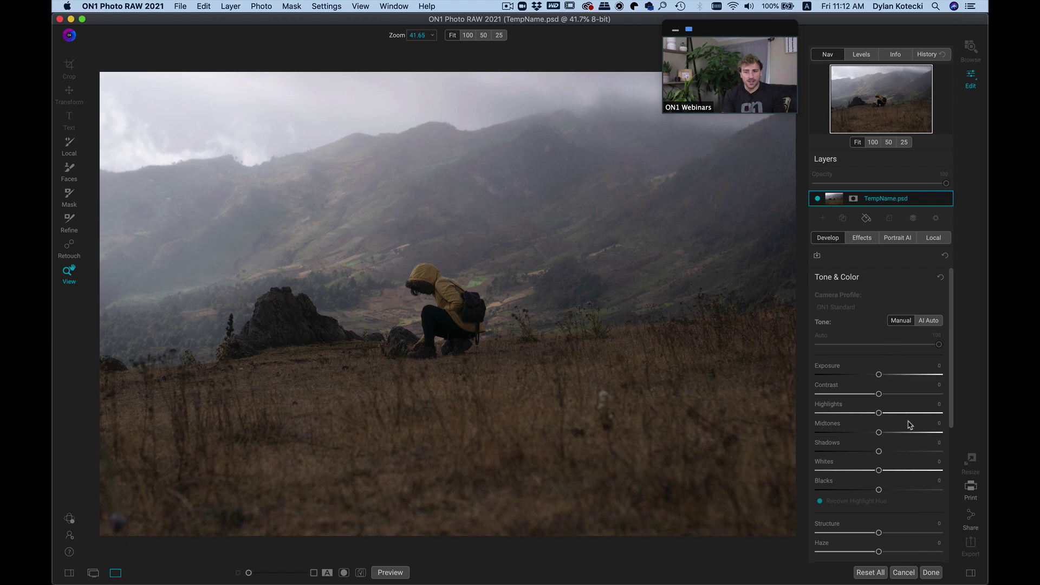
left_click_drag(879, 451, 903, 455)
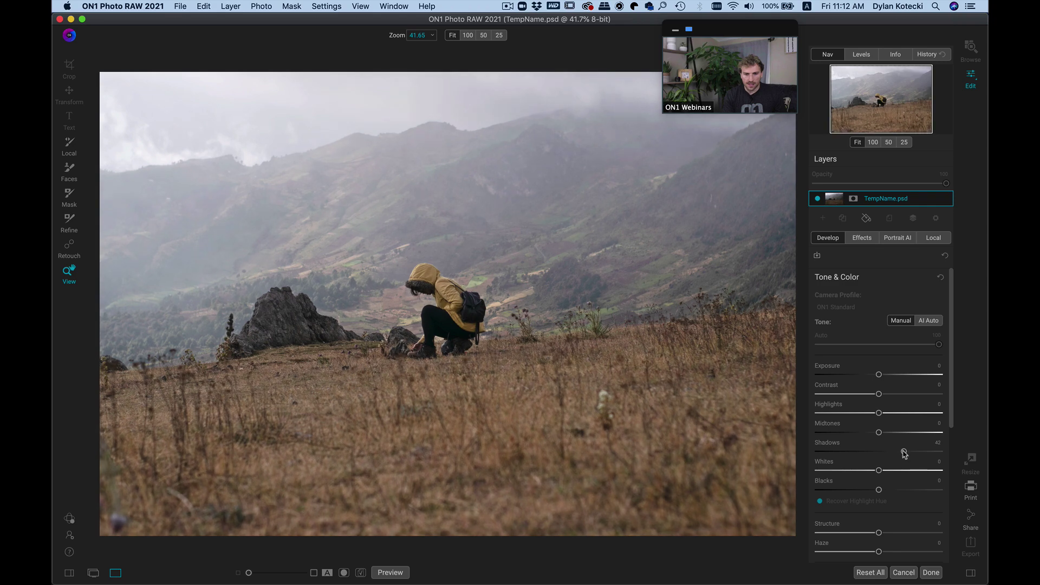
Find and add a Dynamic Contrast filter, compare the photo with it off and on, and set its Small contrast to 40.
left_click(867, 240)
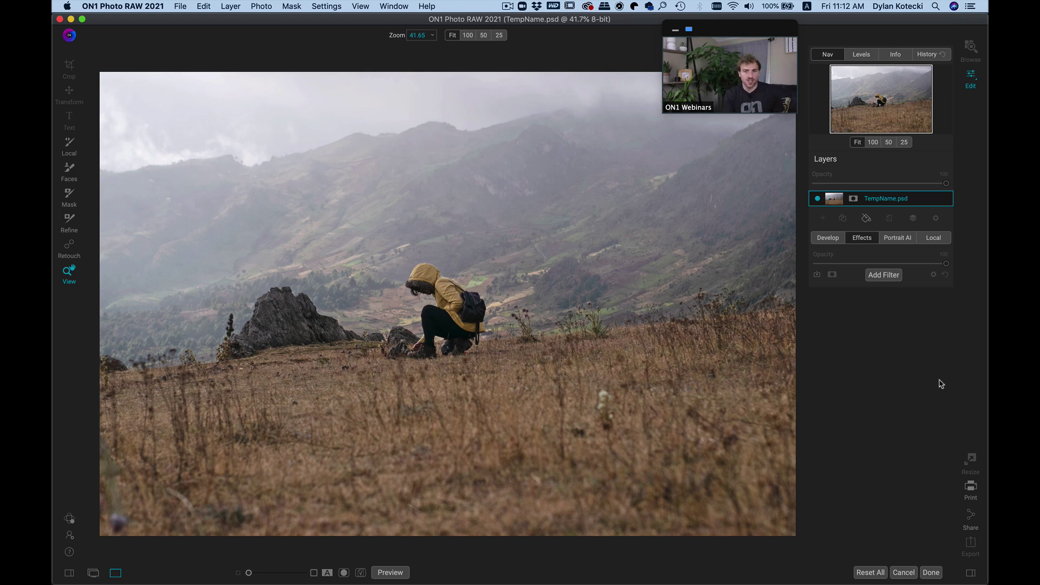
left_click(887, 280)
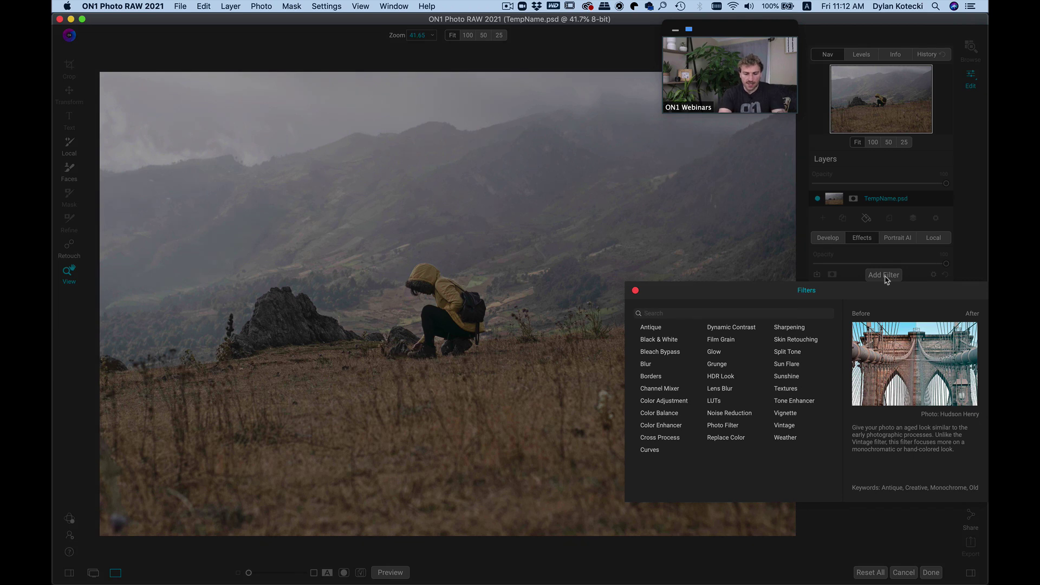
type("detail")
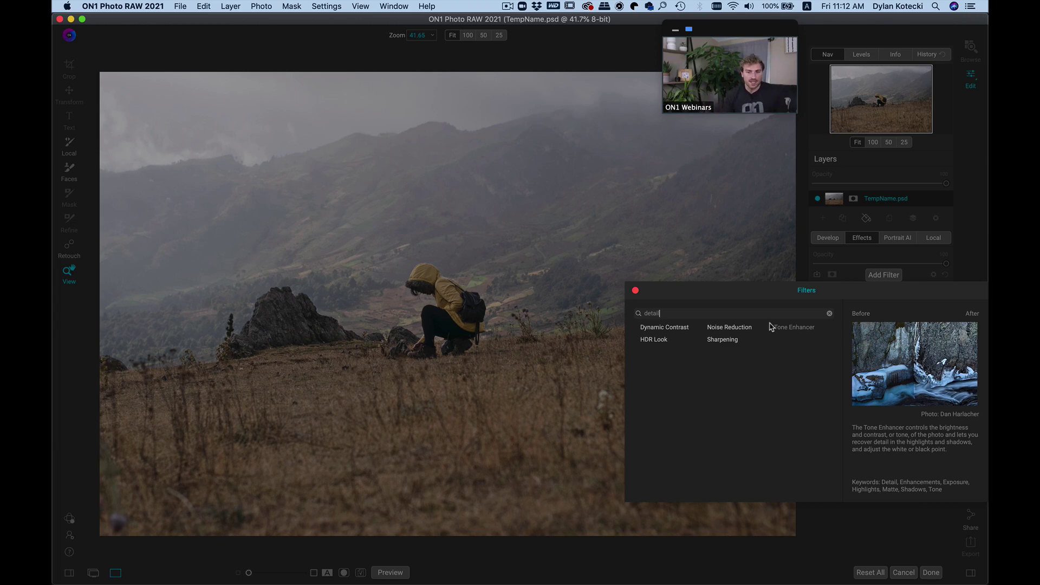
left_click(669, 327)
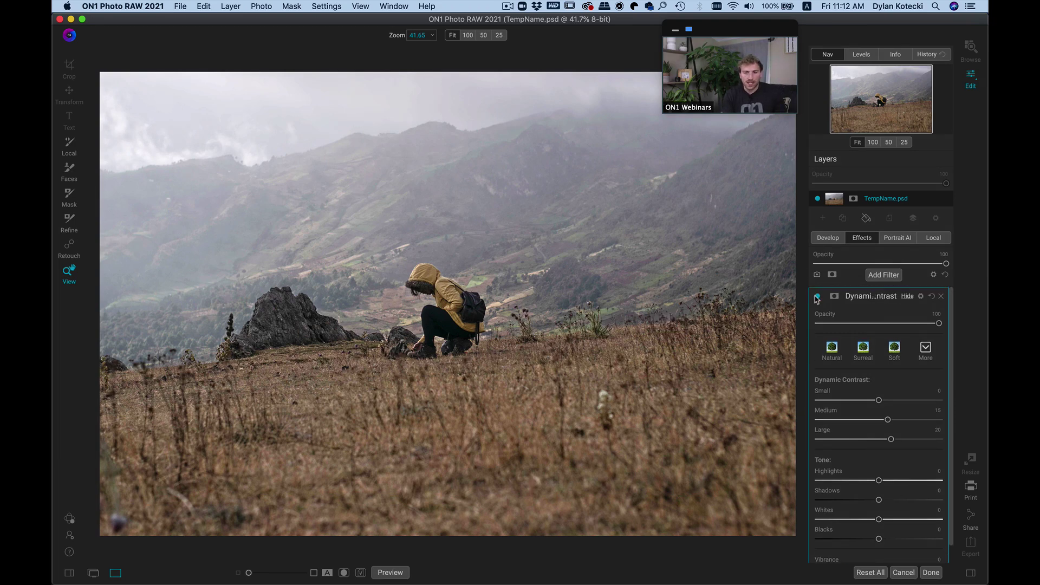
left_click(818, 296)
left_click(818, 297)
left_click_drag(879, 401, 902, 404)
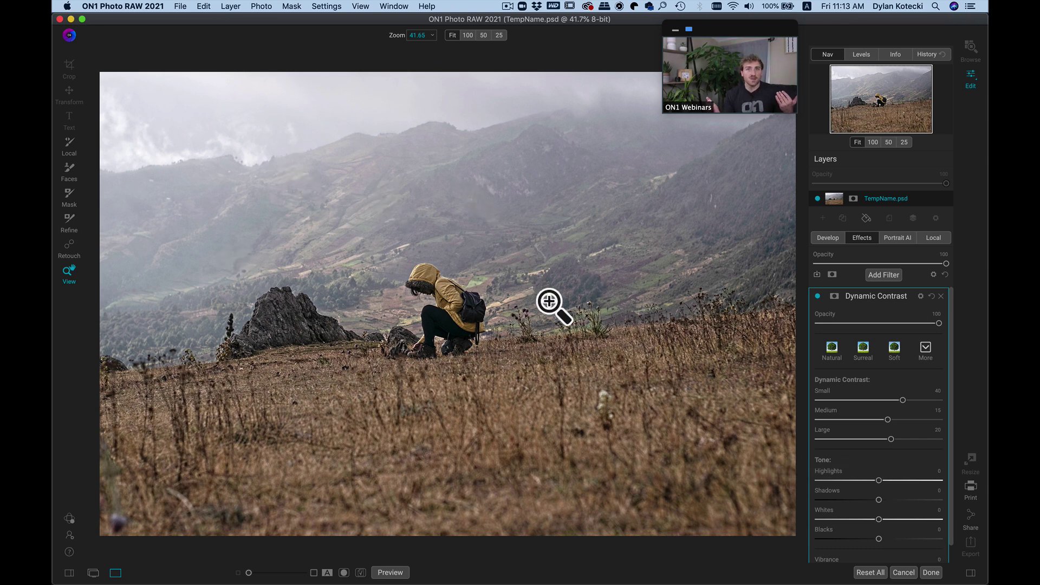
Mask the Dynamic Contrast filter with a Linear Top gradient at the horizon behind the person, and compare the filter off and on.
key("shift+b")
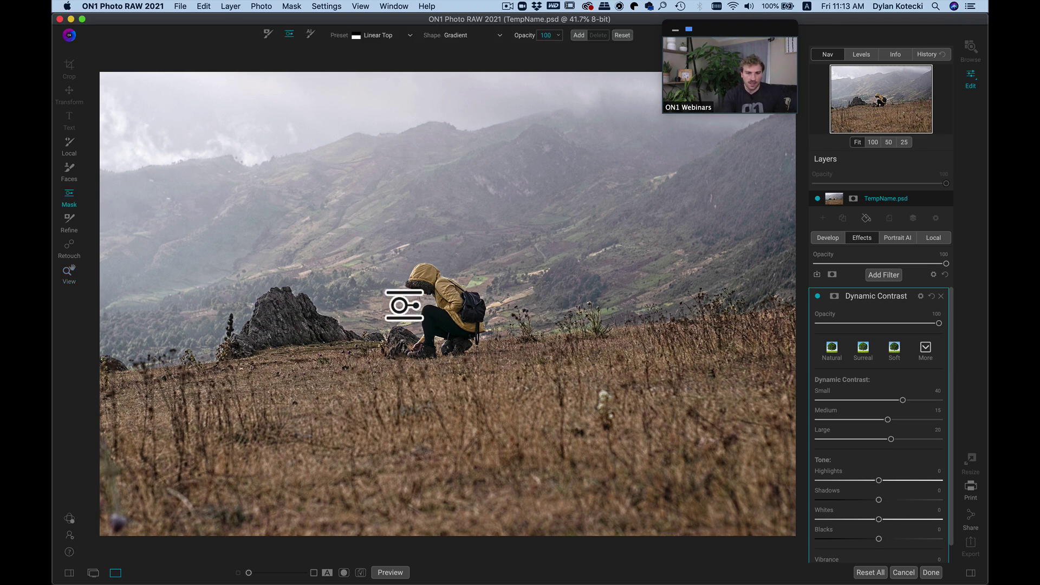
left_click(383, 300)
left_click_drag(422, 301, 520, 298)
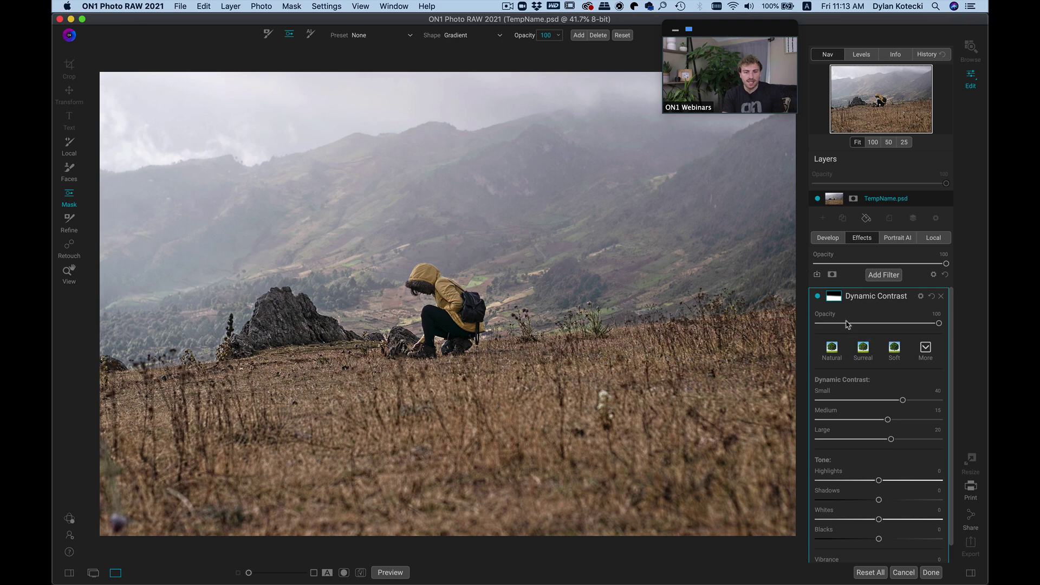
left_click(818, 296)
left_click(817, 296)
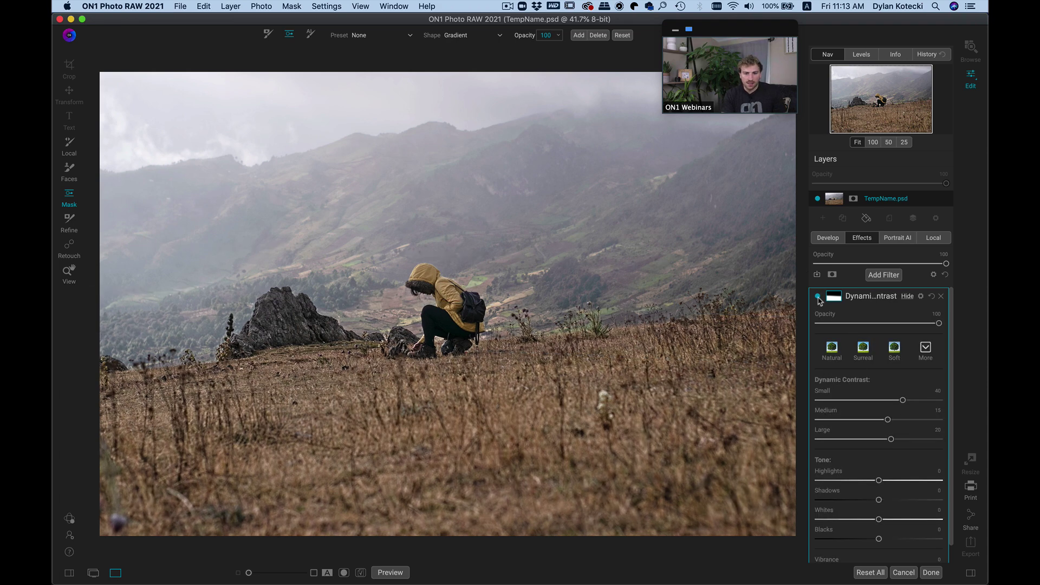
Set the Dynamic Contrast filter's Shadows to 25 and compare the foreground with the filter off and on.
left_click_drag(881, 500, 893, 500)
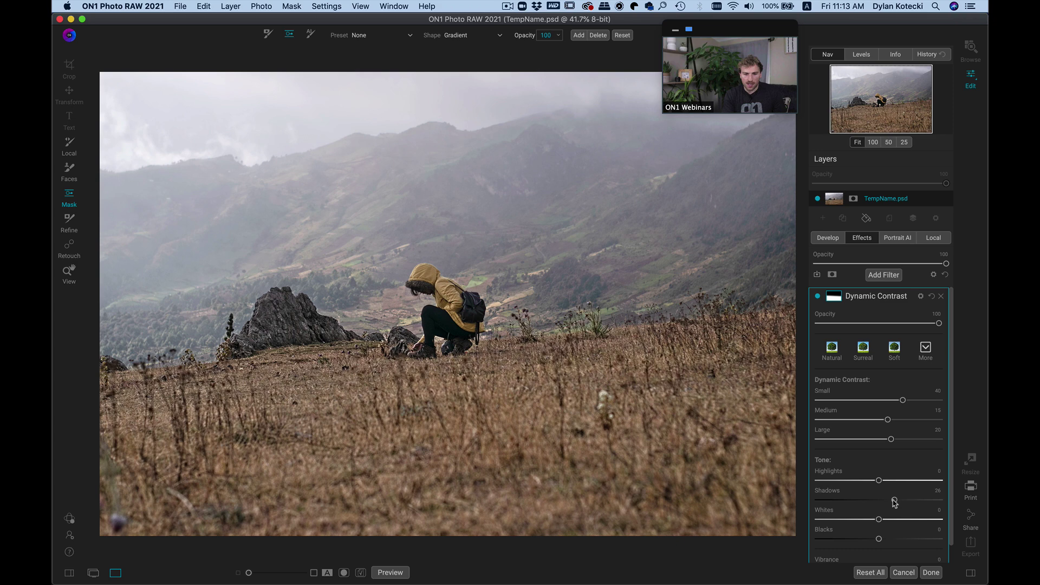
left_click(817, 297)
left_click(817, 297)
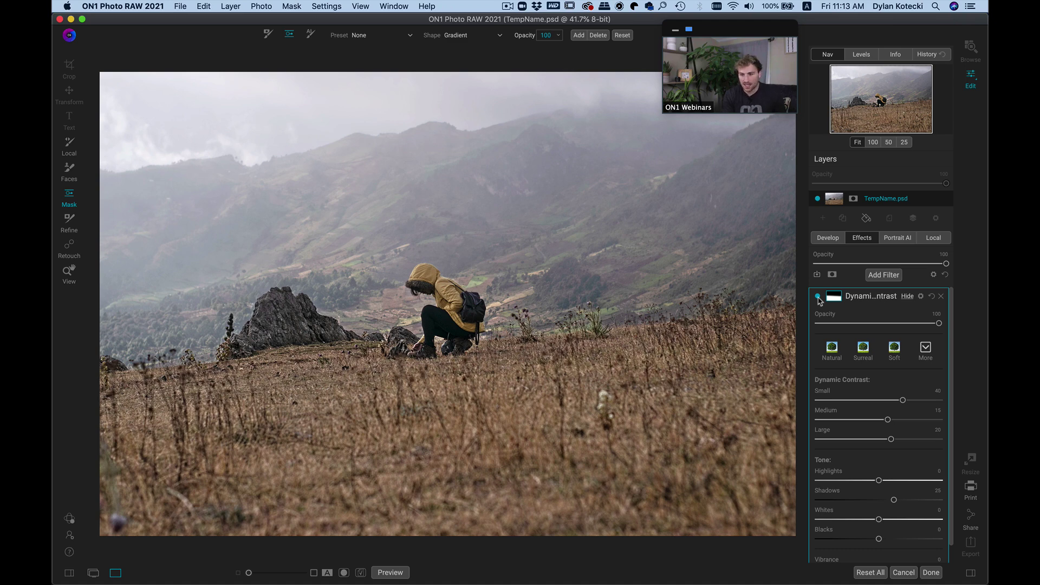
Add a Curves filter with a slight S-curve, lowering the shadows and raising the highlights from input 178 to output 197.
left_click(886, 275)
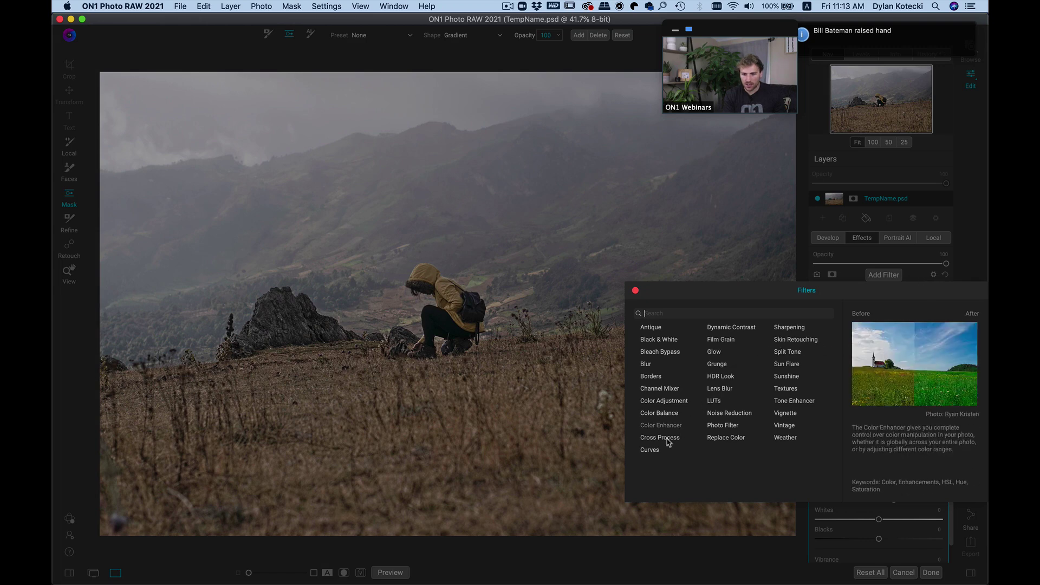
left_click(653, 449)
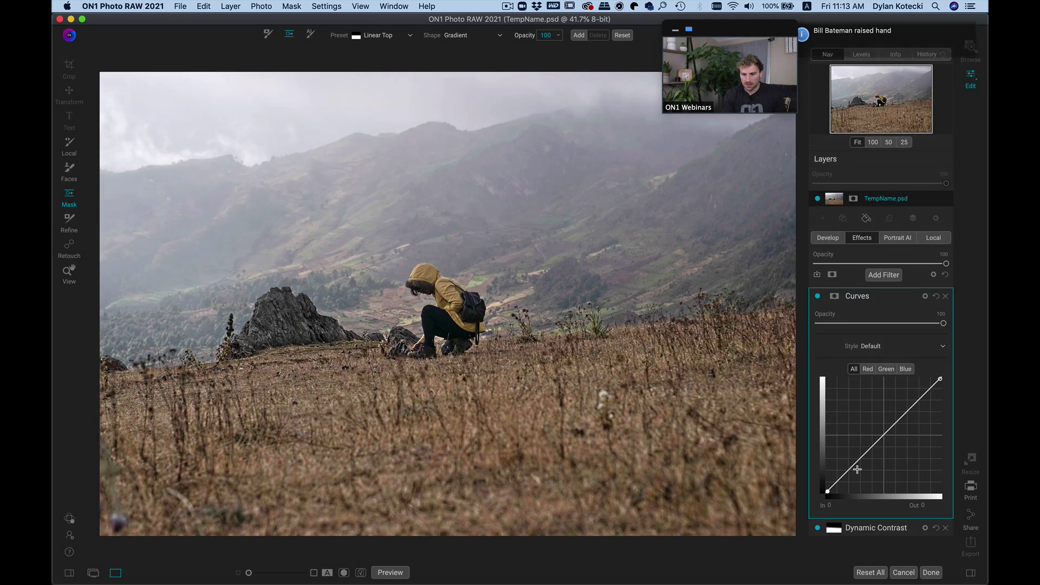
left_click(855, 469)
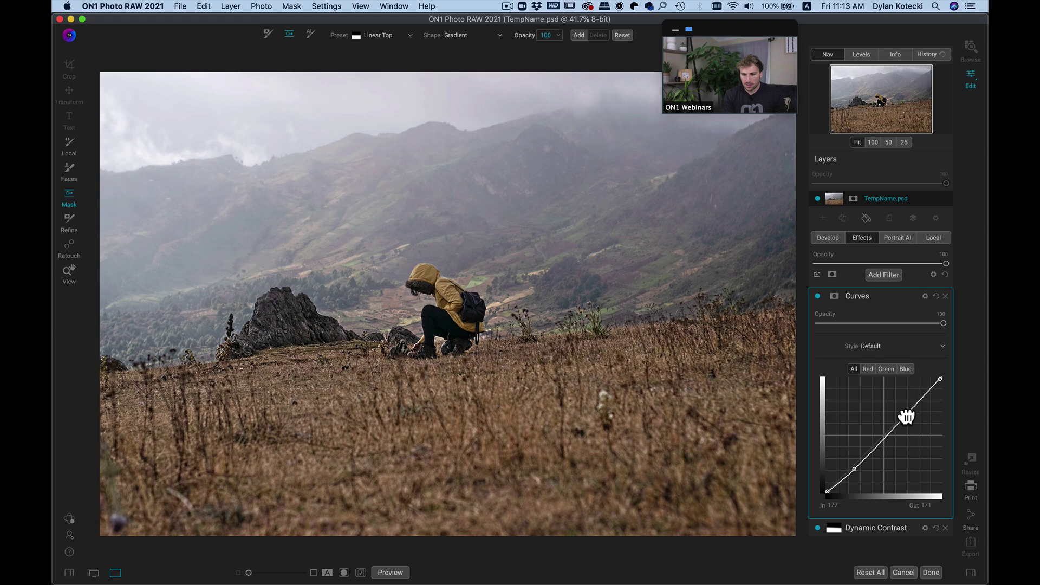
left_click_drag(906, 416, 907, 403)
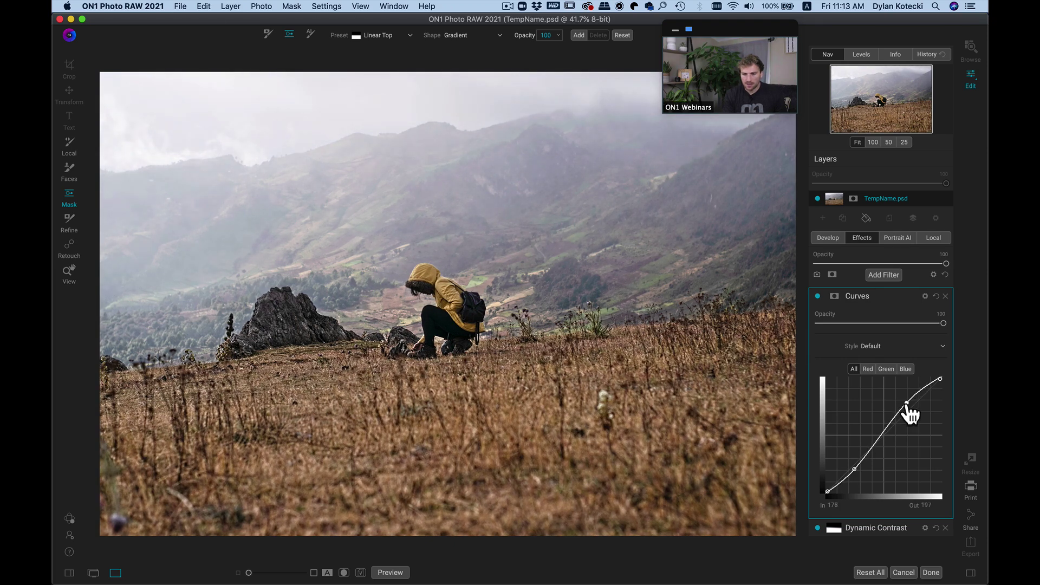
Apply the edits back to the Photoshop document and compare the landscape with the ON1 Effects layer hidden and shown.
left_click(931, 573)
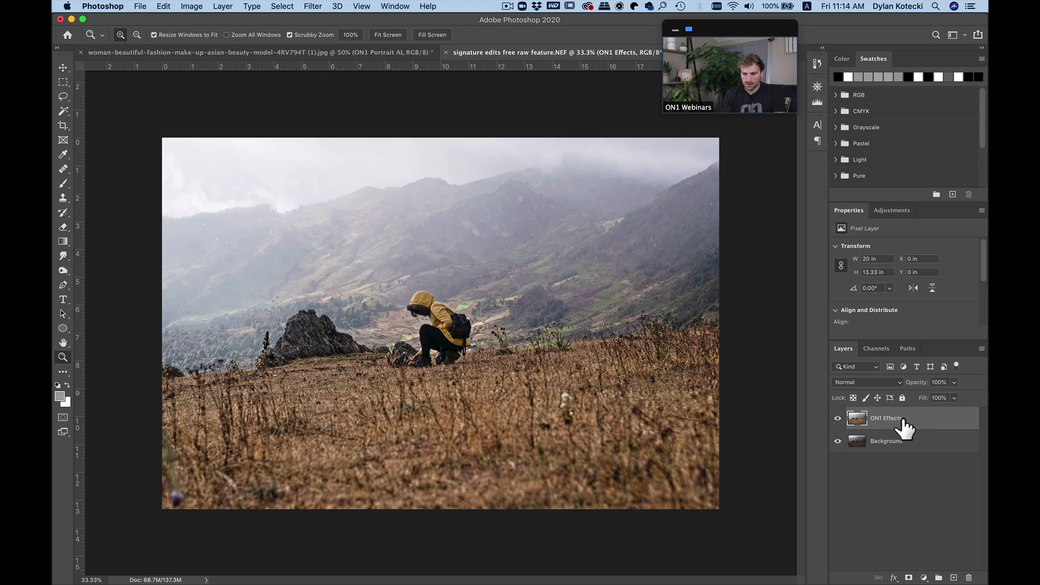
left_click(838, 419)
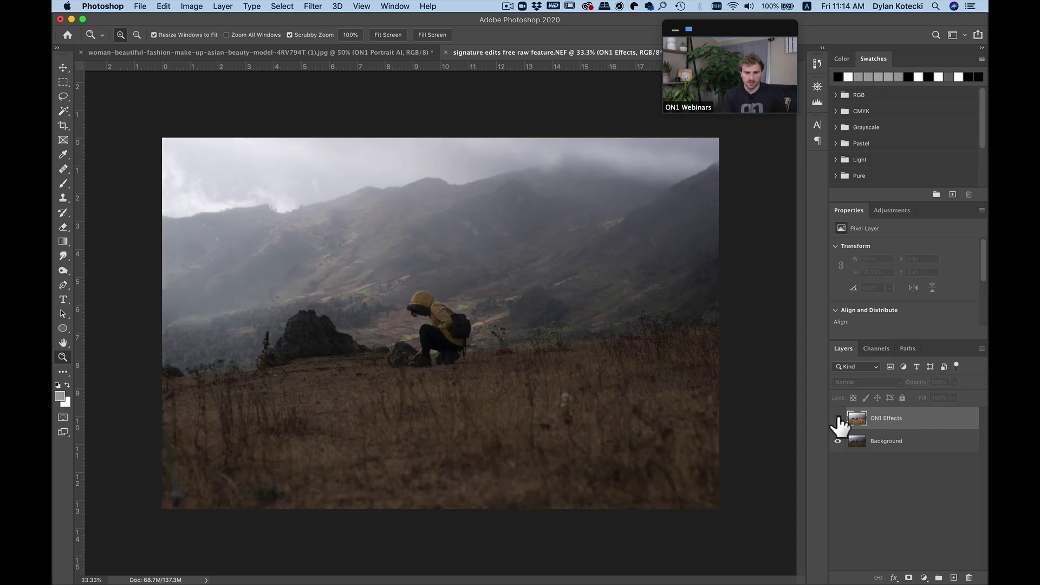
left_click(838, 418)
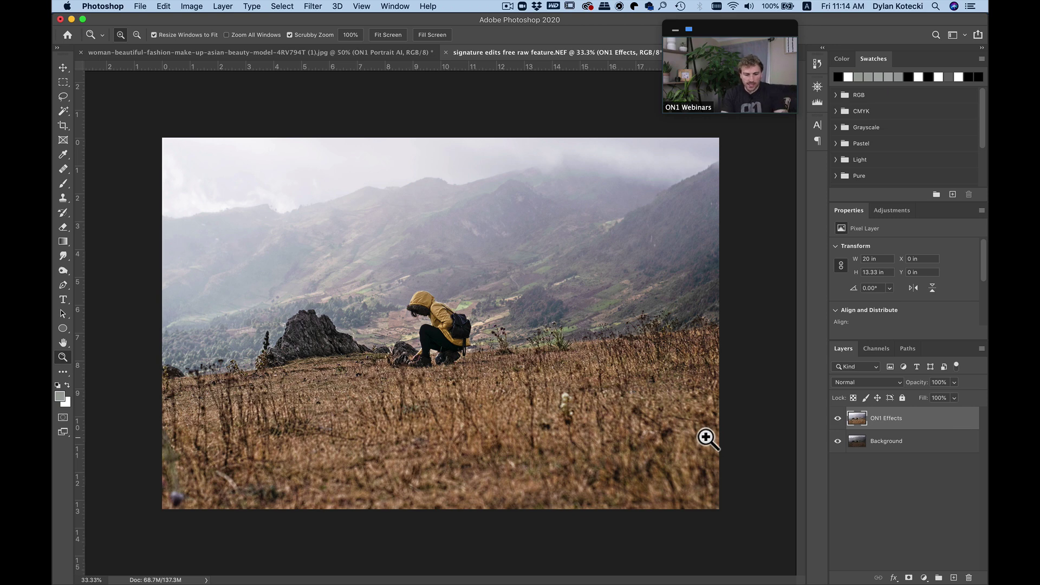
Add the text "Landscape" in 13.5 pt Coolvetica over the misty mountainside near the photo's left edge.
key("ctrl+t")
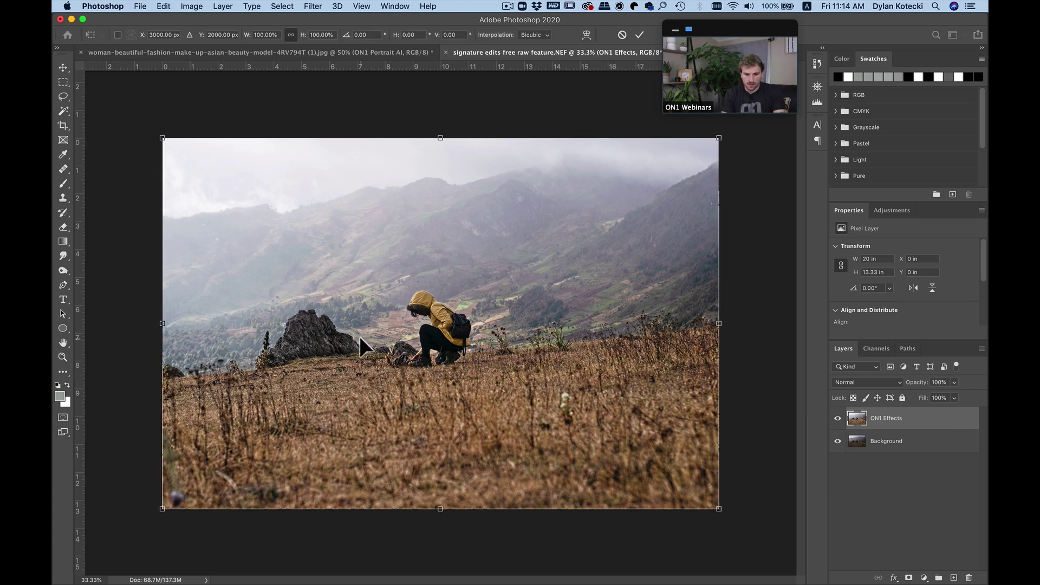
left_click(63, 82)
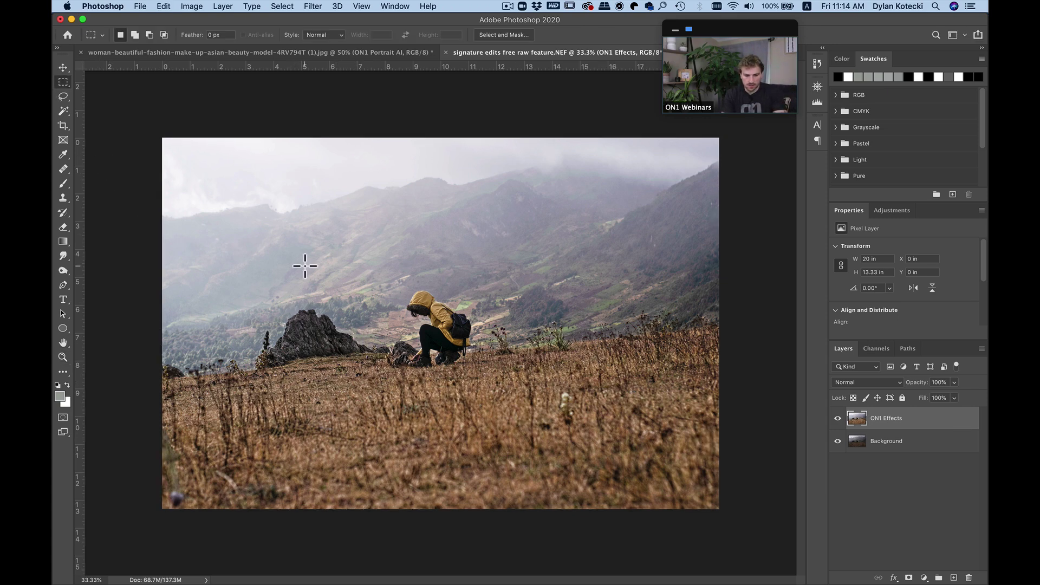
key("t")
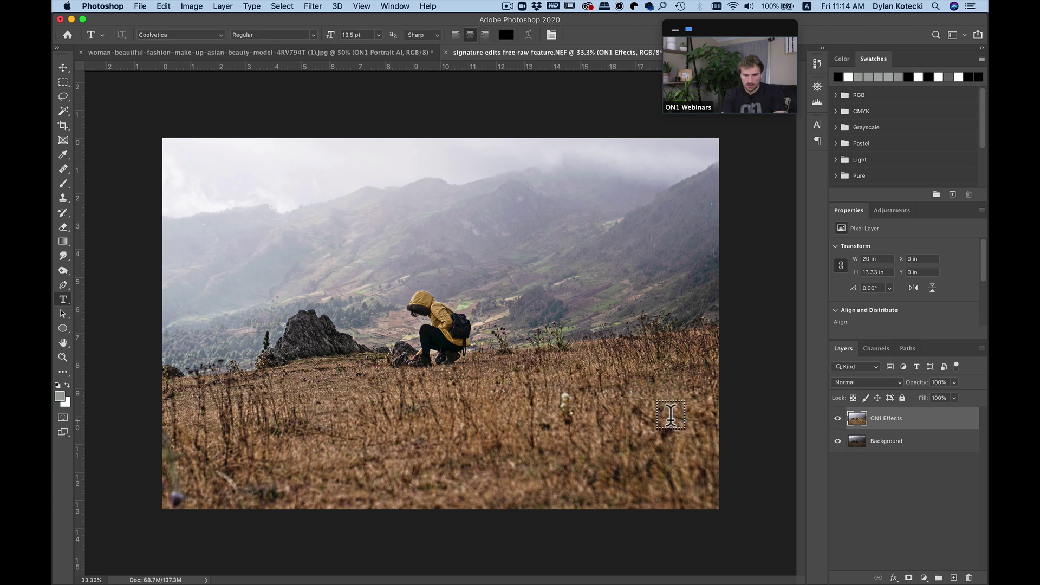
left_click(197, 227)
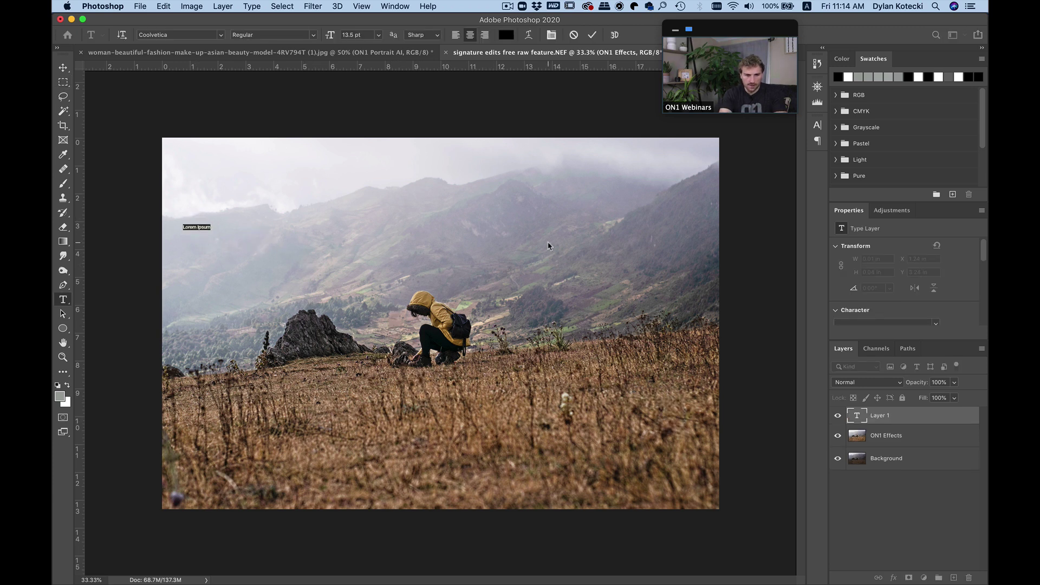
type("S")
type("ands")
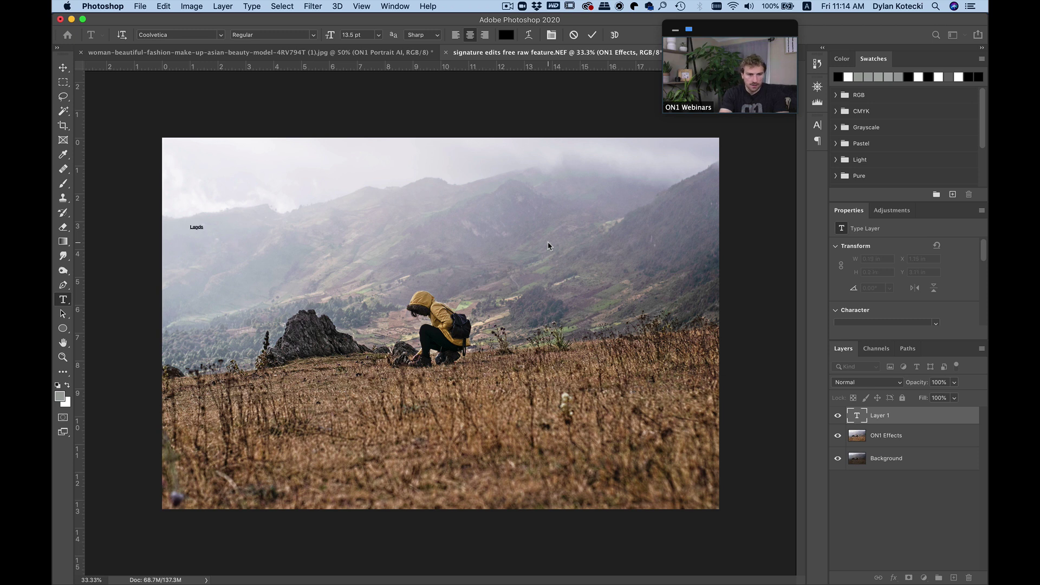
type("e")
left_click(63, 82)
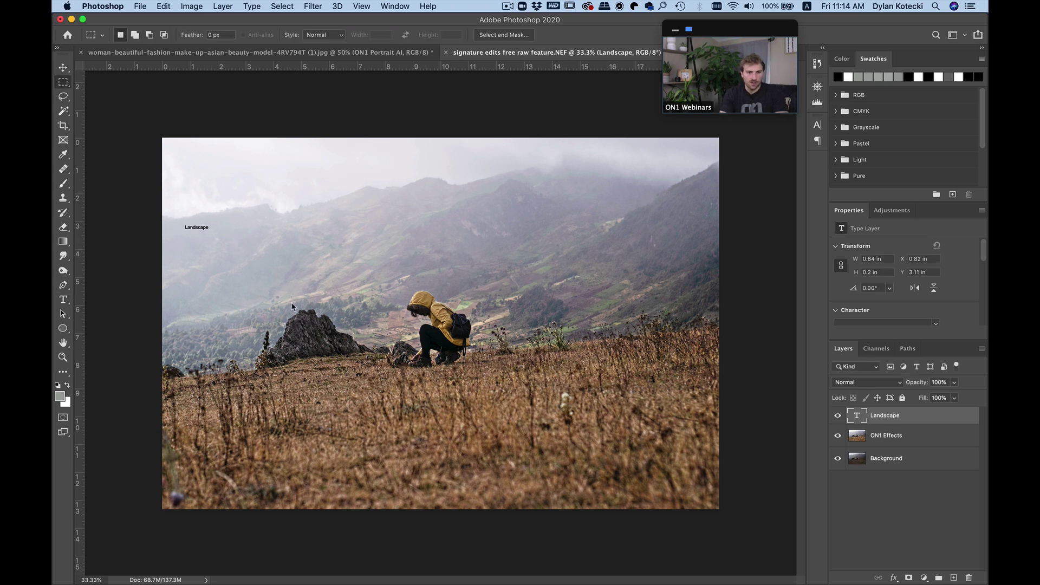
Enlarge the "Landscape" text to about 1646% across the sky and upper mountains, and set its layer's blend mode to Overlay.
key("ctrl+t")
left_click_drag(209, 230, 569, 375)
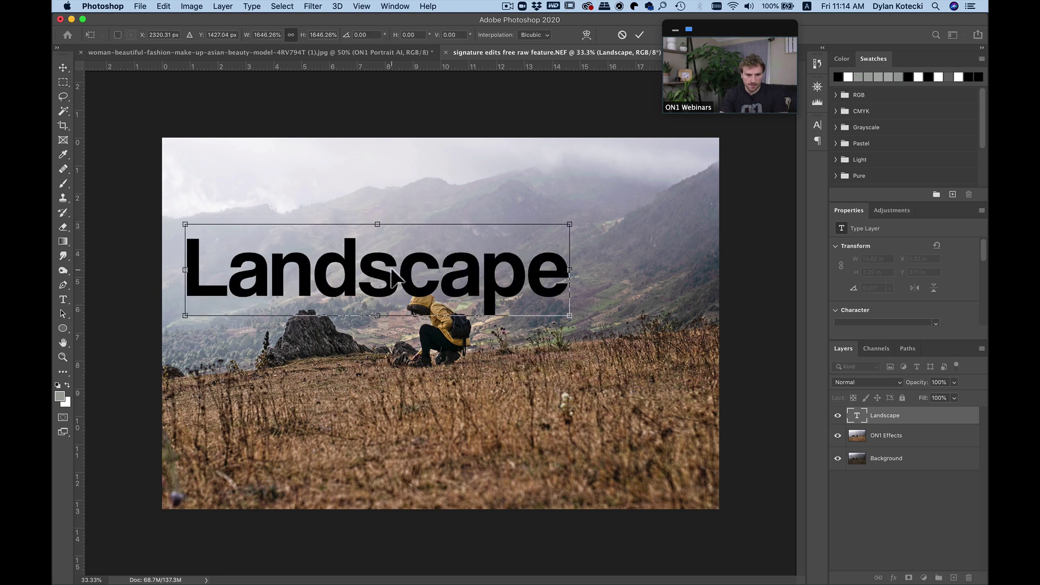
left_click_drag(393, 222, 398, 173)
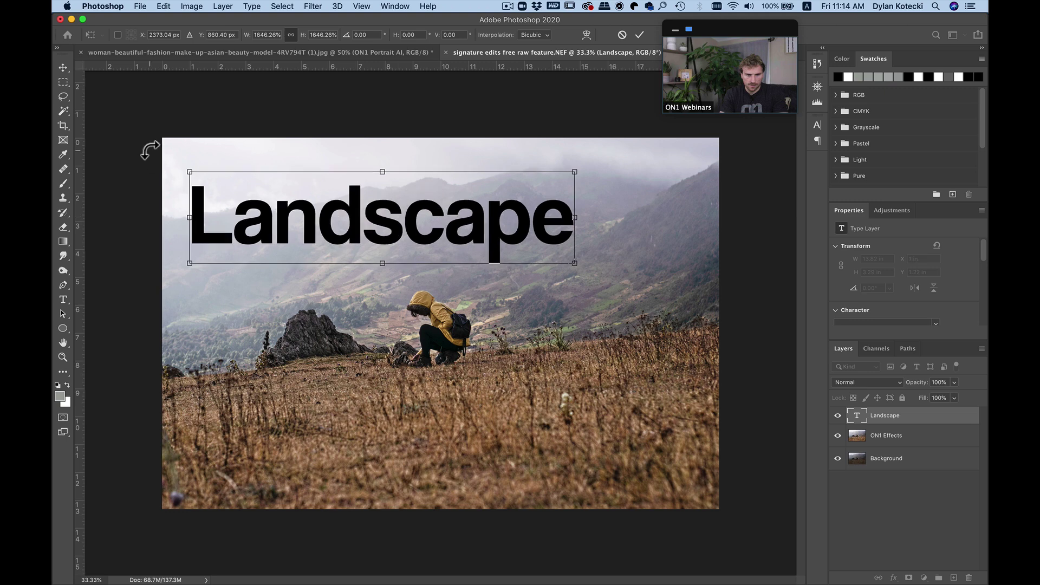
left_click(869, 382)
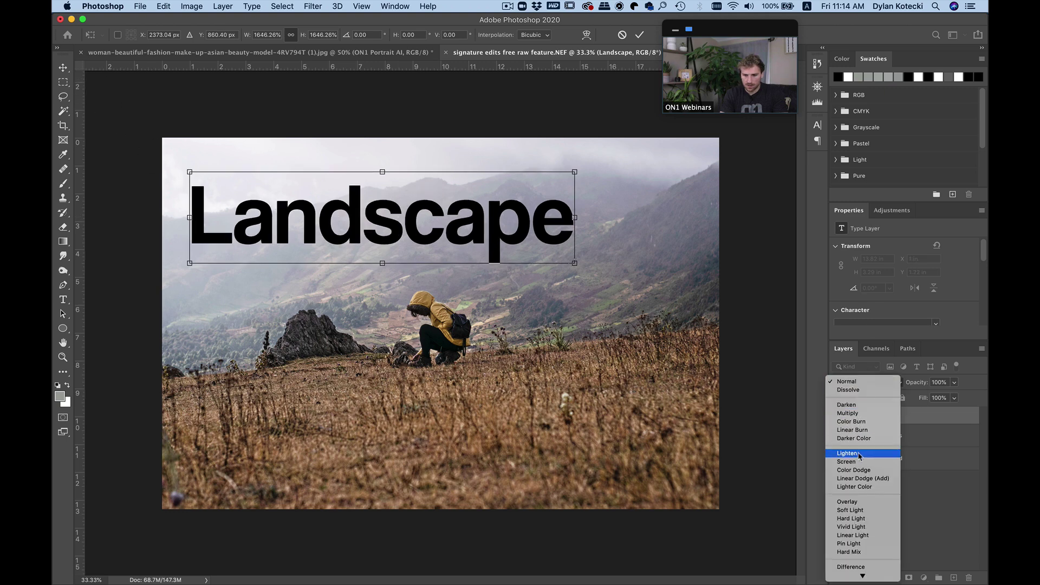
left_click(856, 501)
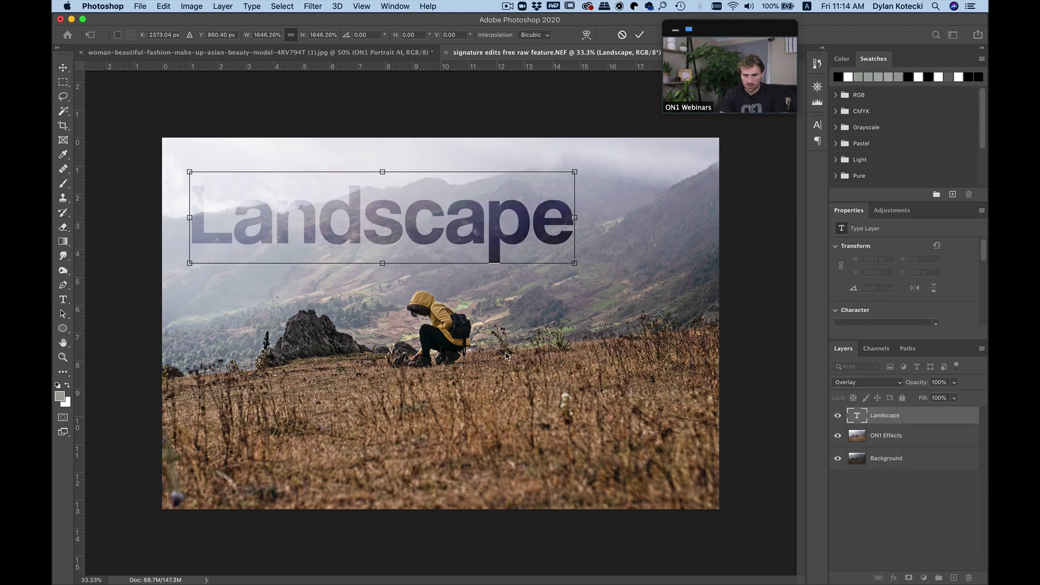
Move the enlarged "Landscape" text slightly lower over the misty mountains and place it there.
left_click_drag(303, 209, 301, 238)
left_click(62, 83)
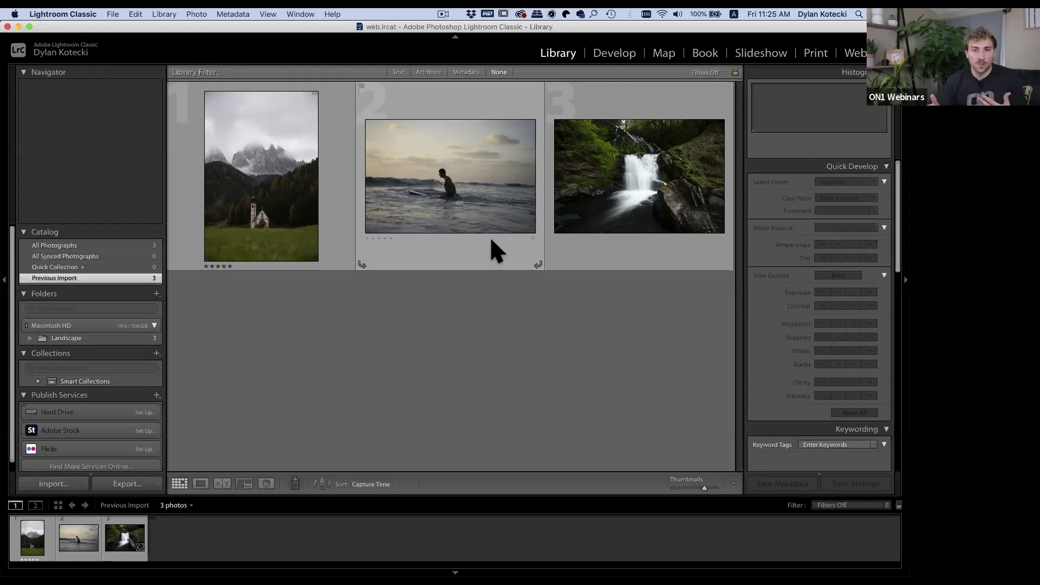
In Lightroom Classic, develop the church-and-mountains photo with Exposure +1.25, Contrast +16 and Shadows +16.
left_click(271, 158)
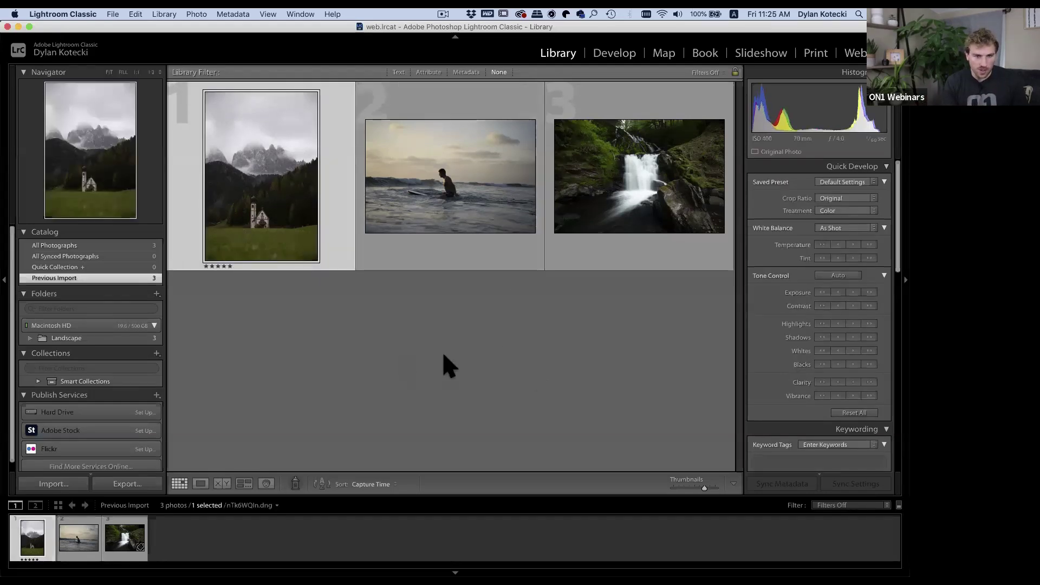
left_click(617, 53)
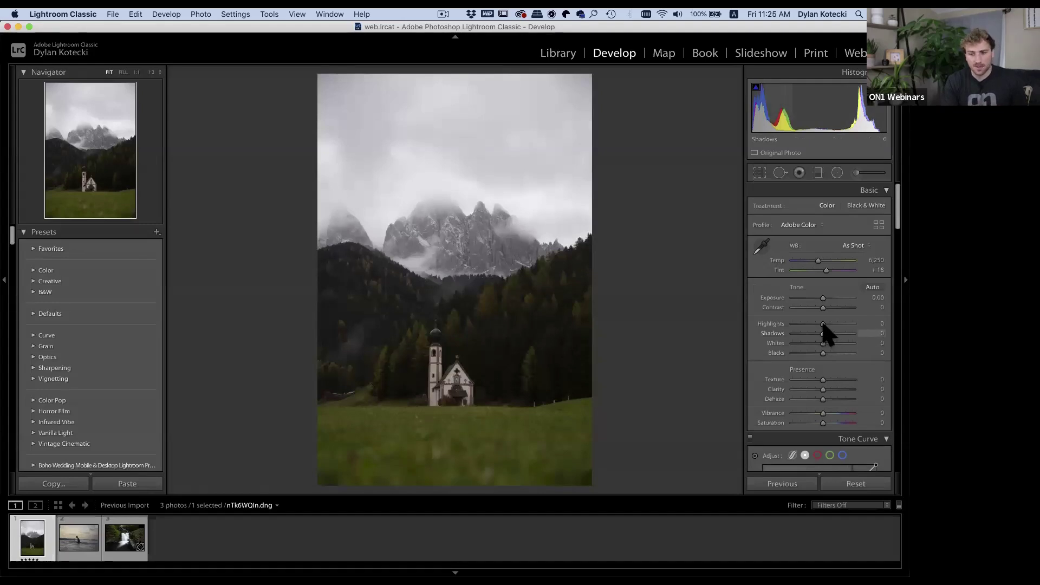
left_click_drag(823, 298, 828, 333)
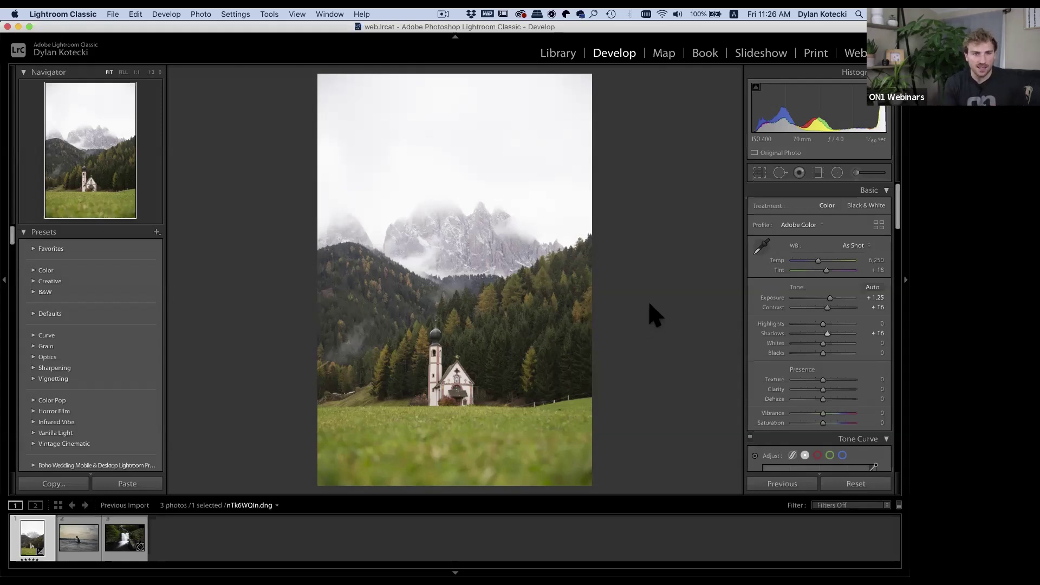
Send the church photo to the ON1 Effects 2021 plug-in, glance at its Develop settings and return to Effects.
left_click(113, 15)
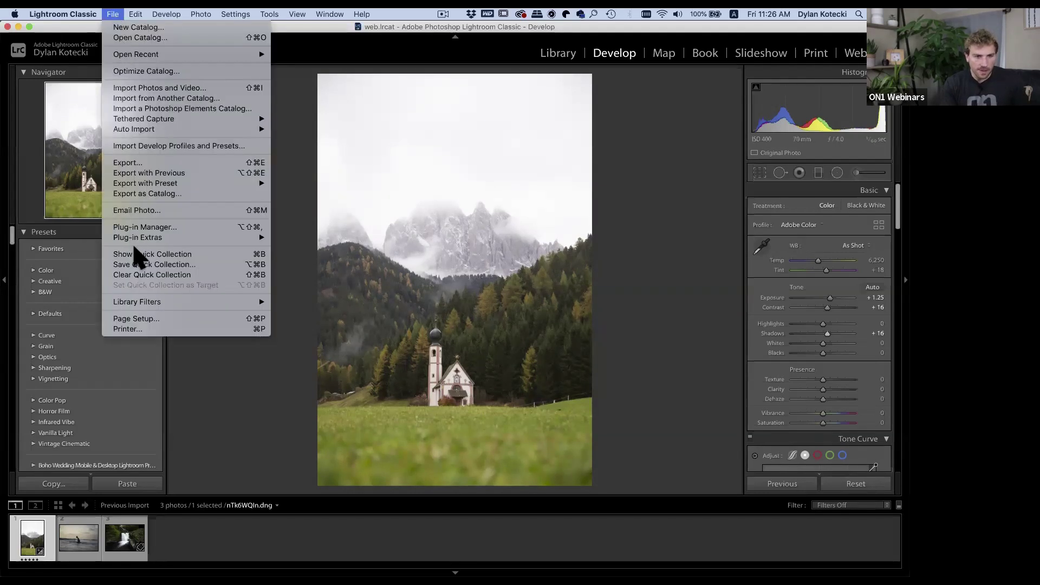
mouse_move(190, 238)
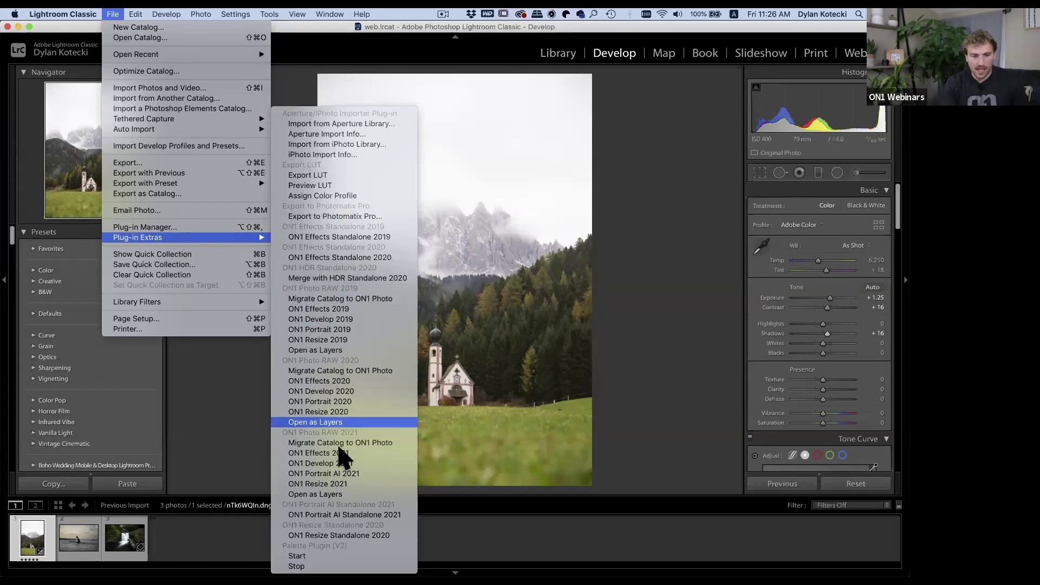
left_click(320, 453)
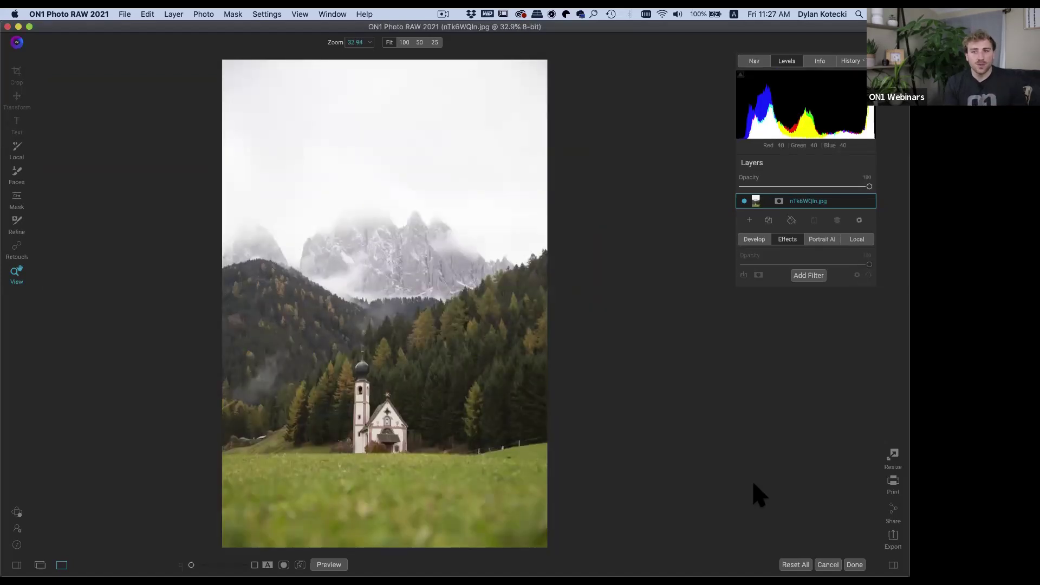
left_click(753, 239)
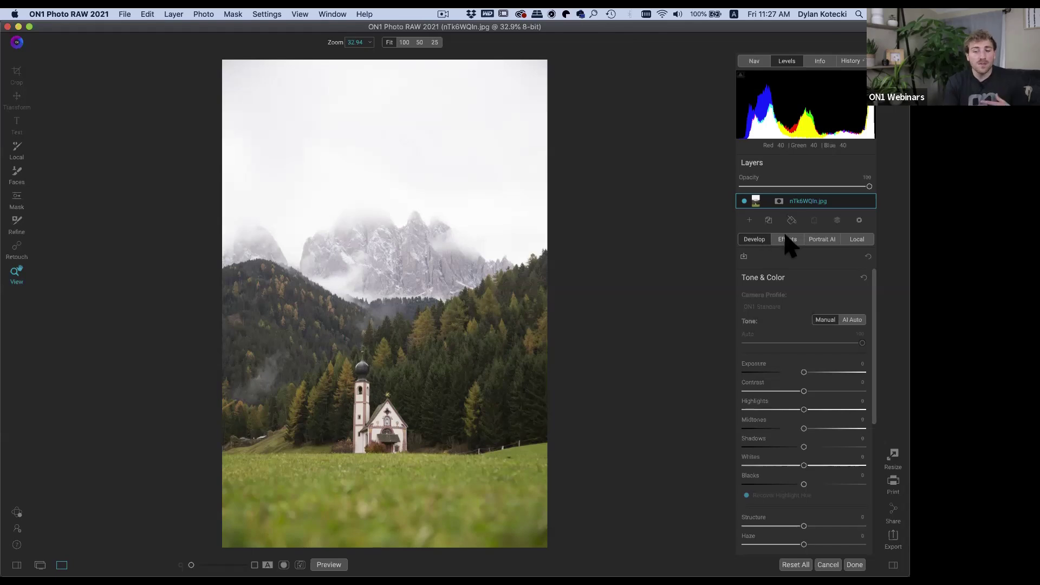
left_click(786, 238)
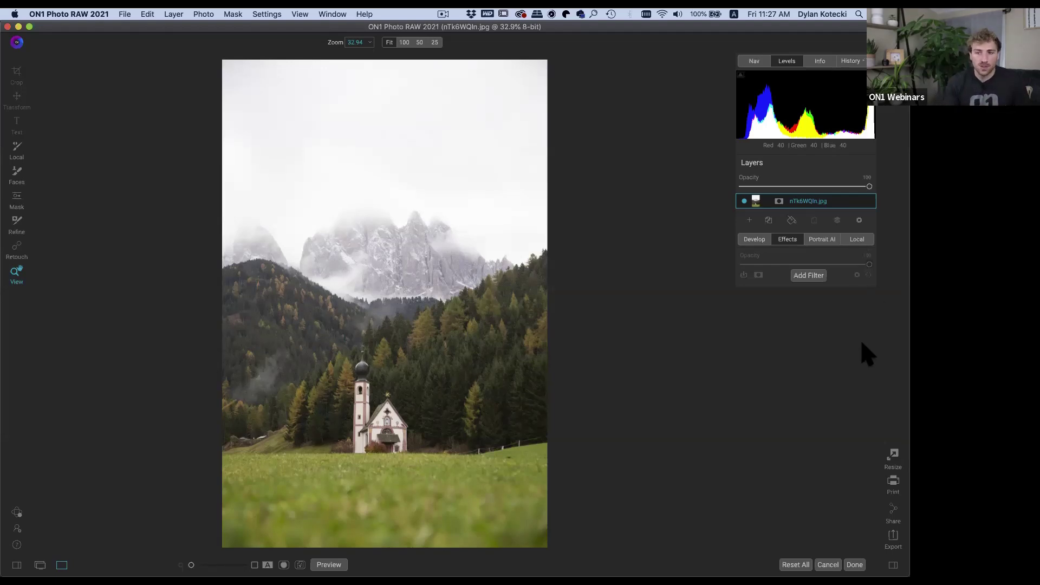
Add an HDR Look filter to the church photo and compare the image with the filter off and on.
left_click(810, 275)
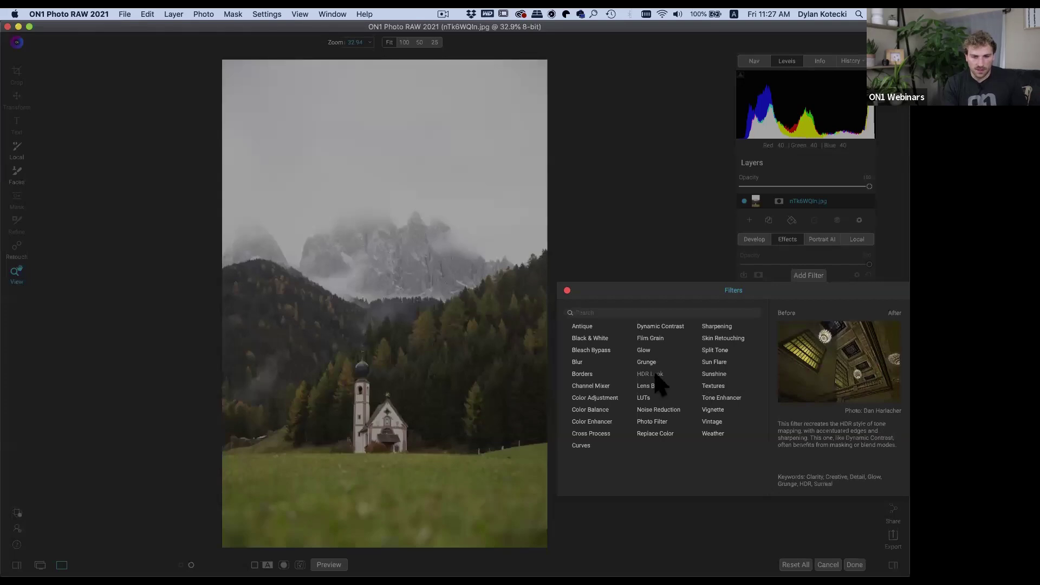
left_click(650, 374)
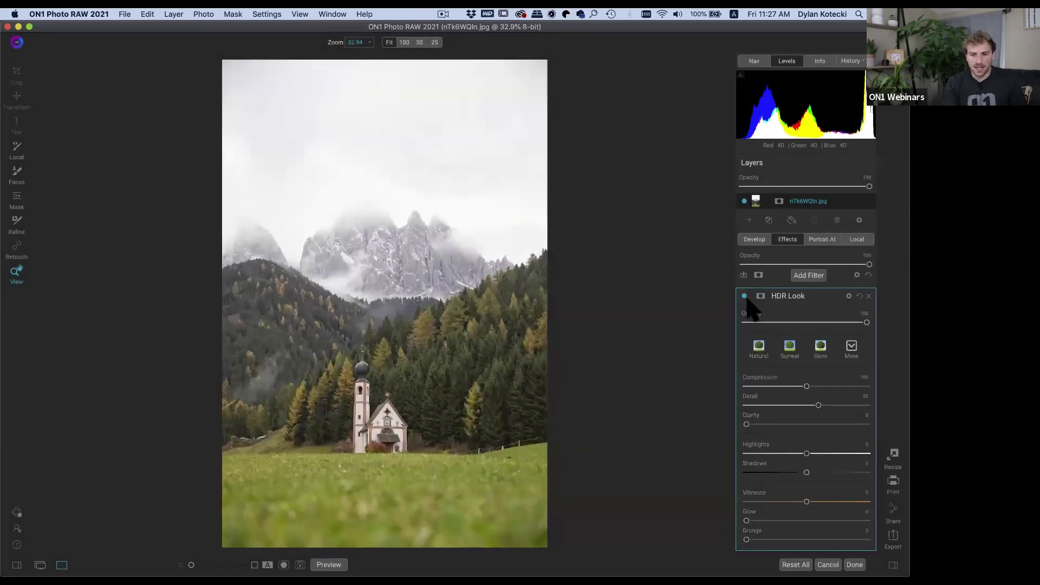
left_click(744, 297)
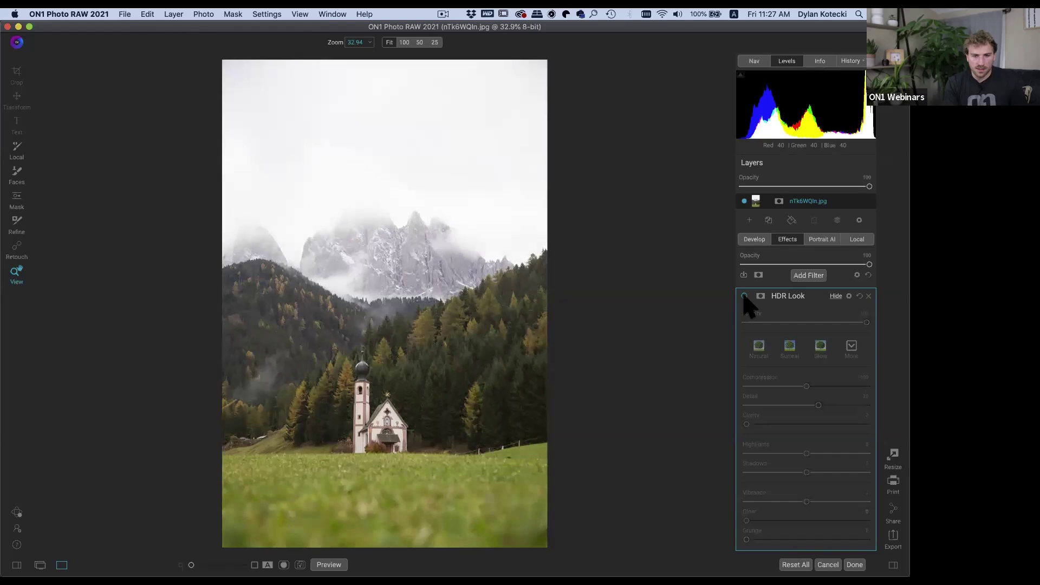
left_click(744, 296)
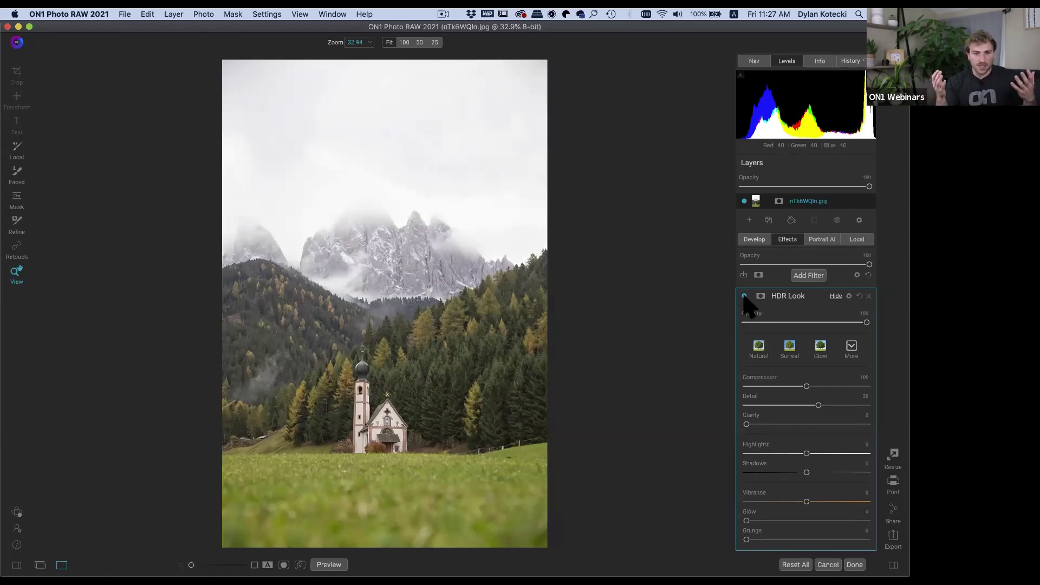
Mask the HDR Look filter with a Linear Top gradient across the mountain peaks to protect the sky, and compare it off and on.
key("m")
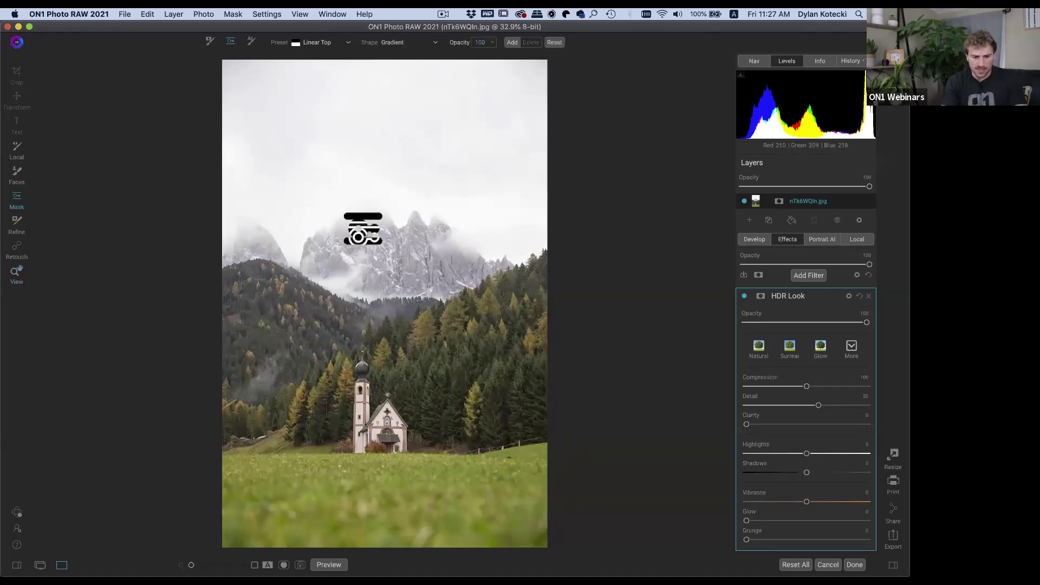
key("z")
left_click(397, 176)
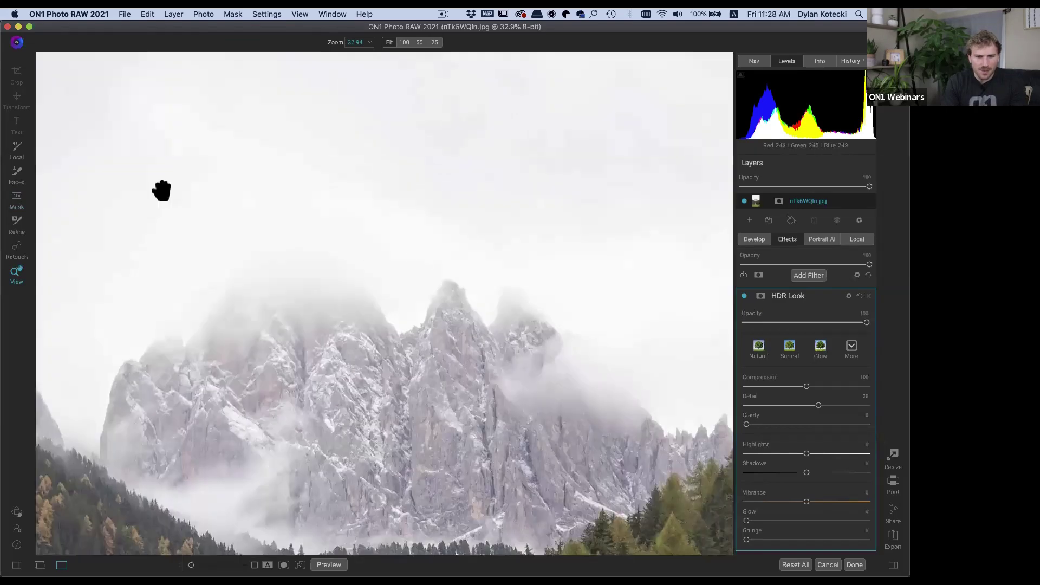
left_click_drag(160, 189, 378, 265)
left_click(373, 260)
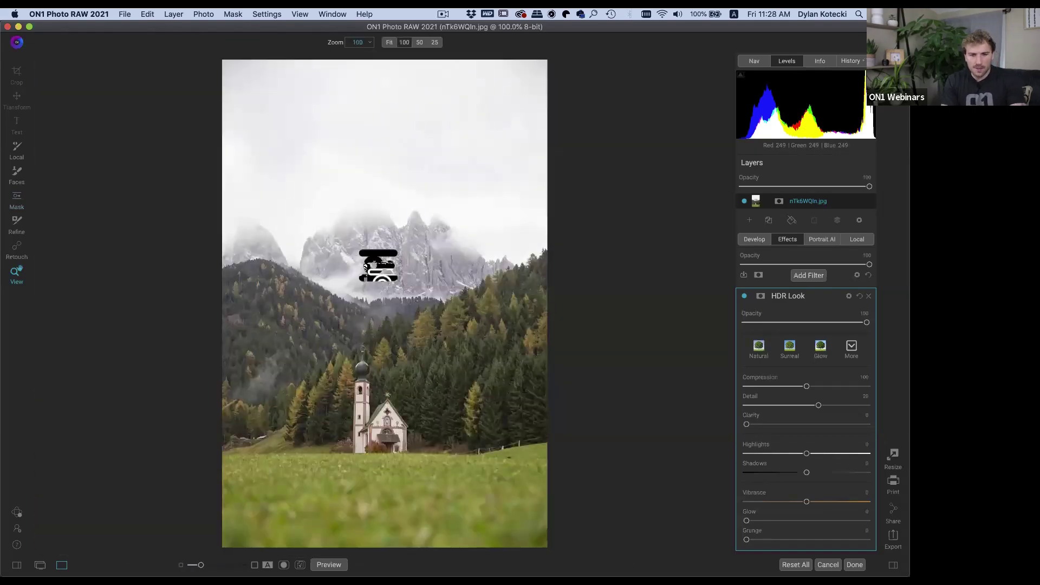
key("m")
left_click(393, 267)
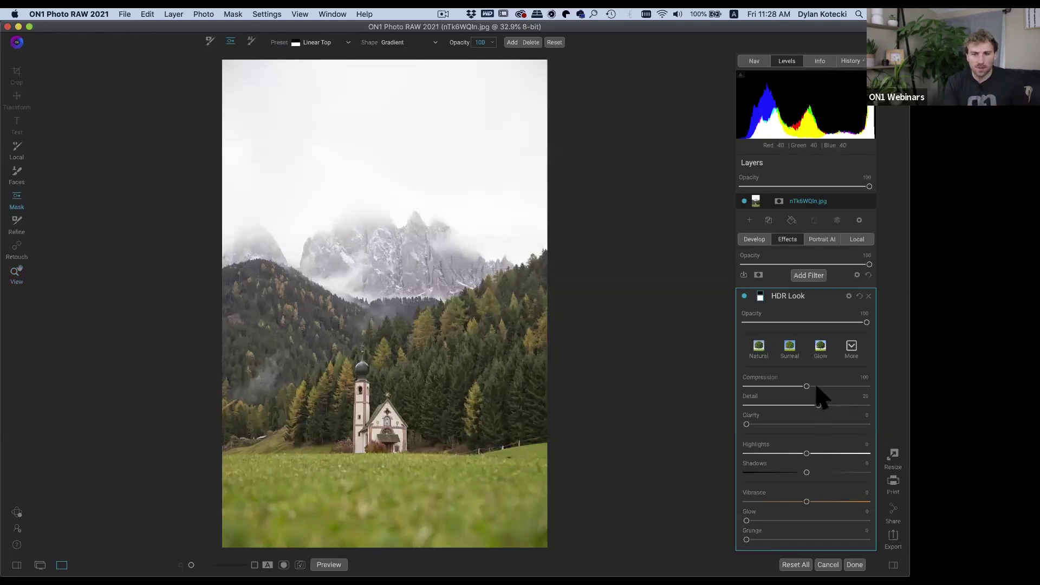
left_click(745, 296)
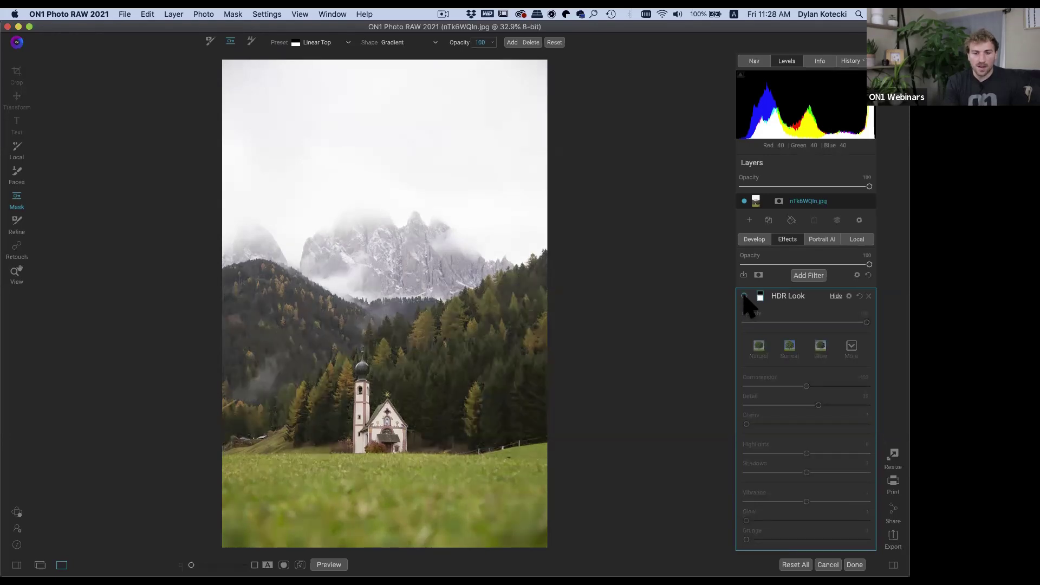
left_click(744, 296)
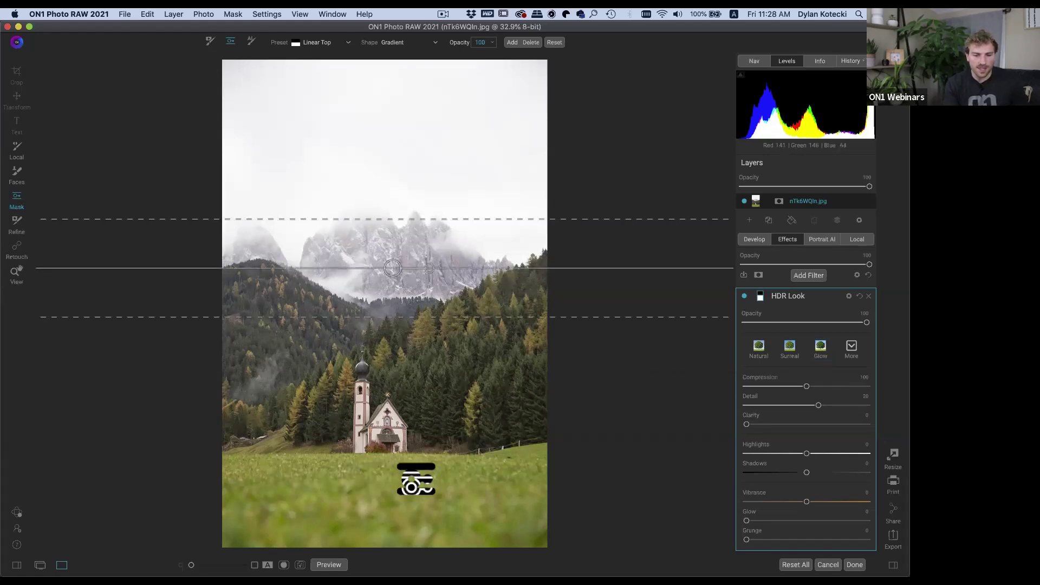
Darken the foreground grass with a gradient local adjustment at Exposure -1, and compare the photo with it off and on.
left_click(858, 241)
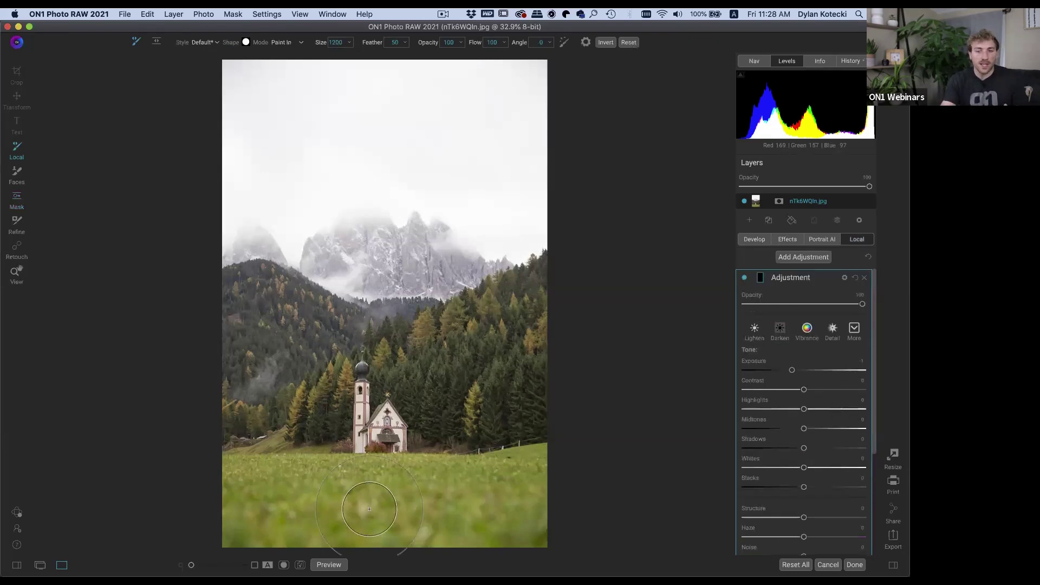
key("shift+k")
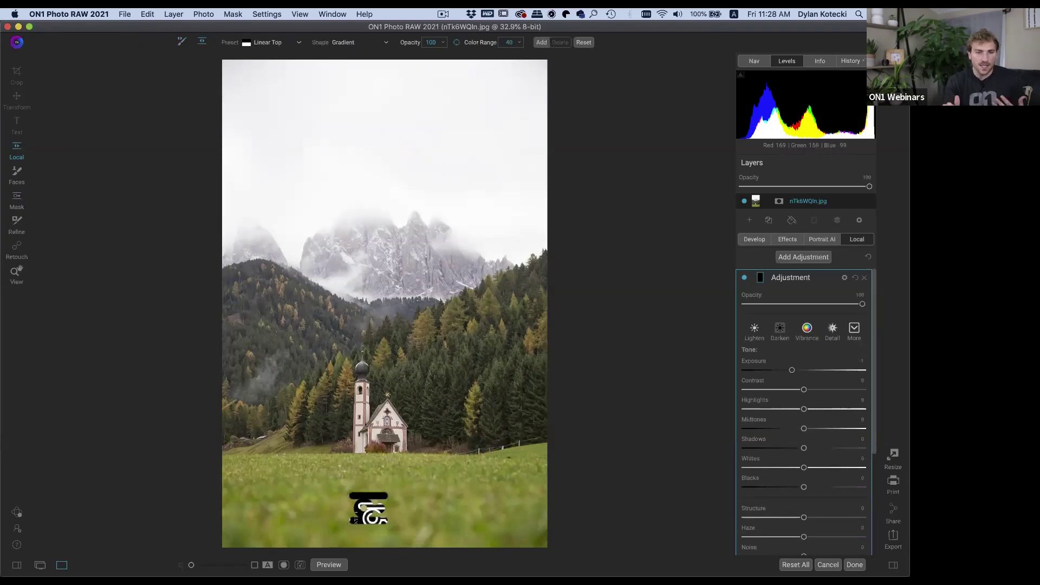
left_click(407, 478)
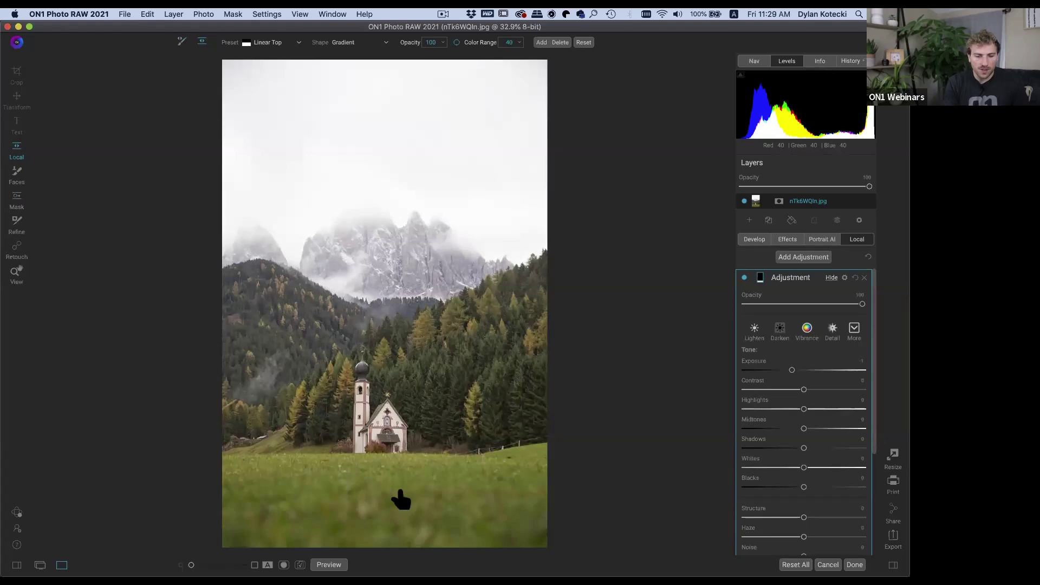
left_click(406, 471)
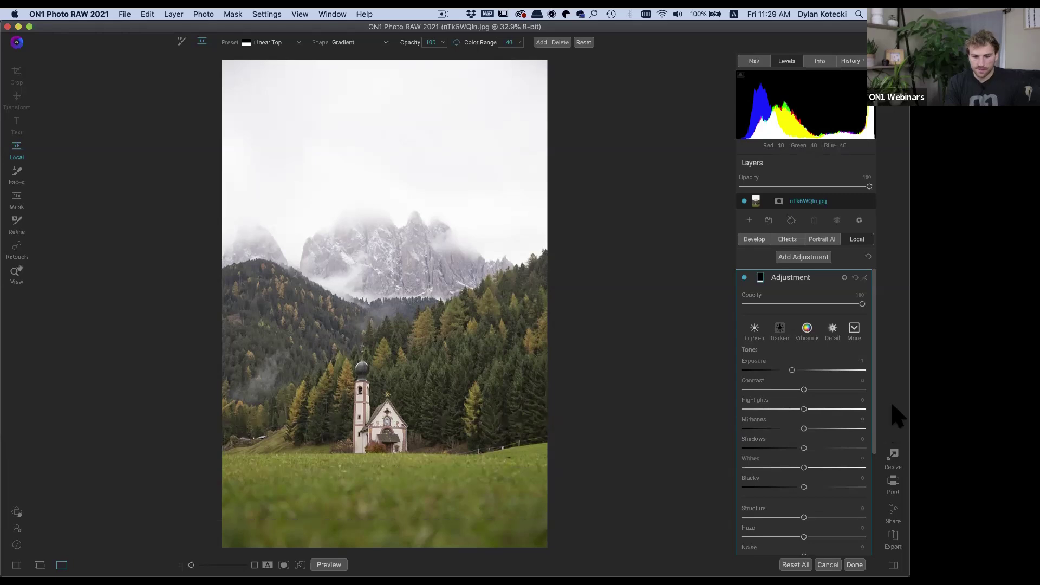
left_click(744, 278)
left_click(744, 277)
left_click(743, 277)
left_click(744, 277)
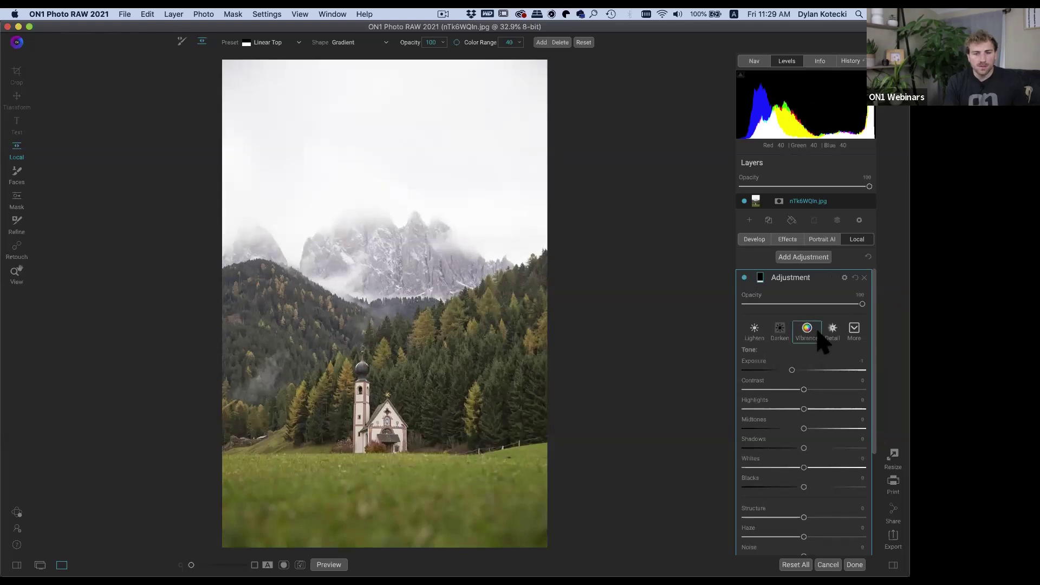
Add a Color Enhancer filter, raising the saturation and warming the temperature.
left_click(787, 240)
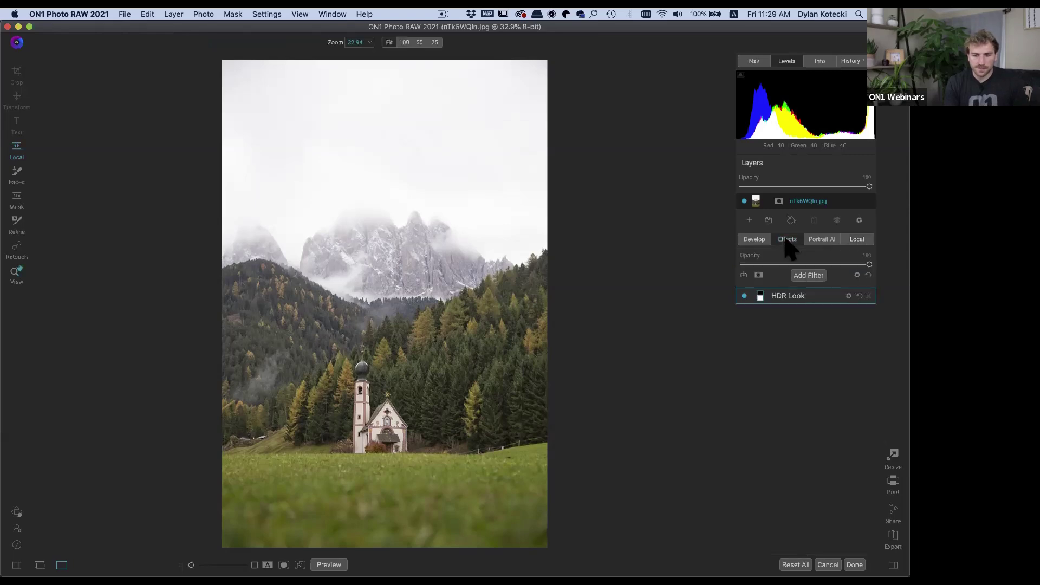
left_click(810, 276)
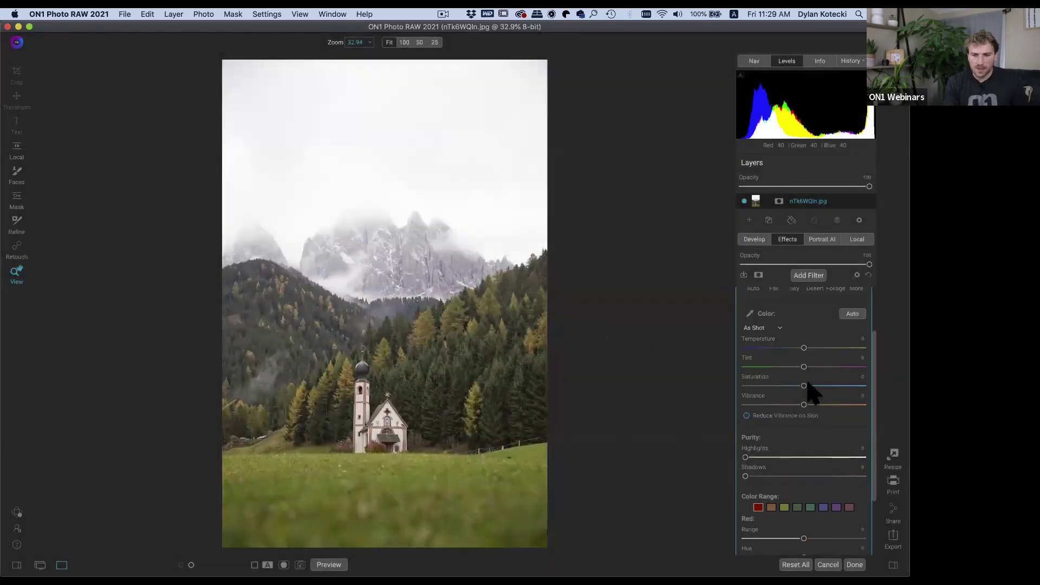
left_click_drag(803, 385, 839, 392)
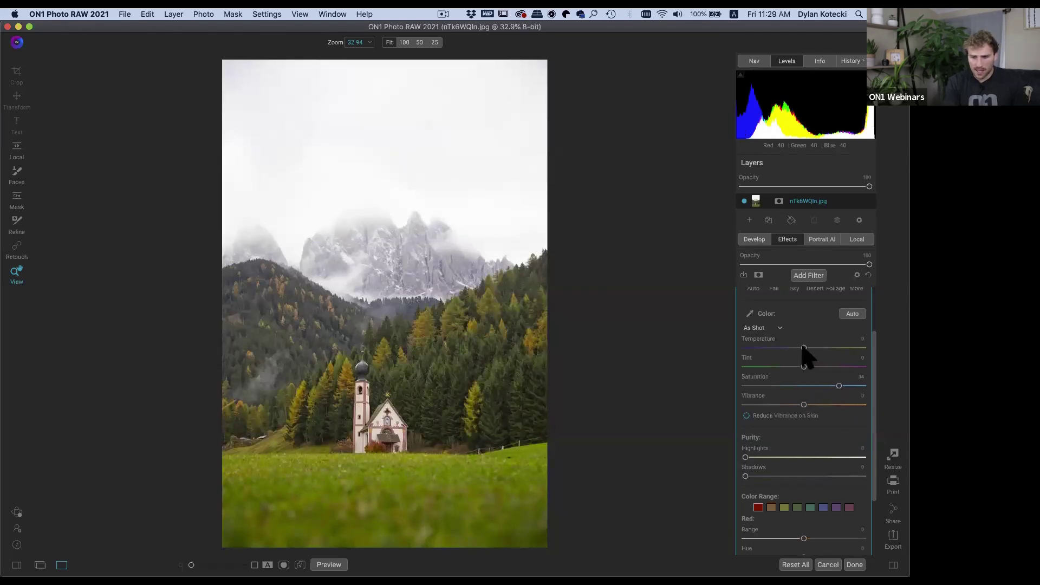
left_click_drag(814, 346, 825, 351)
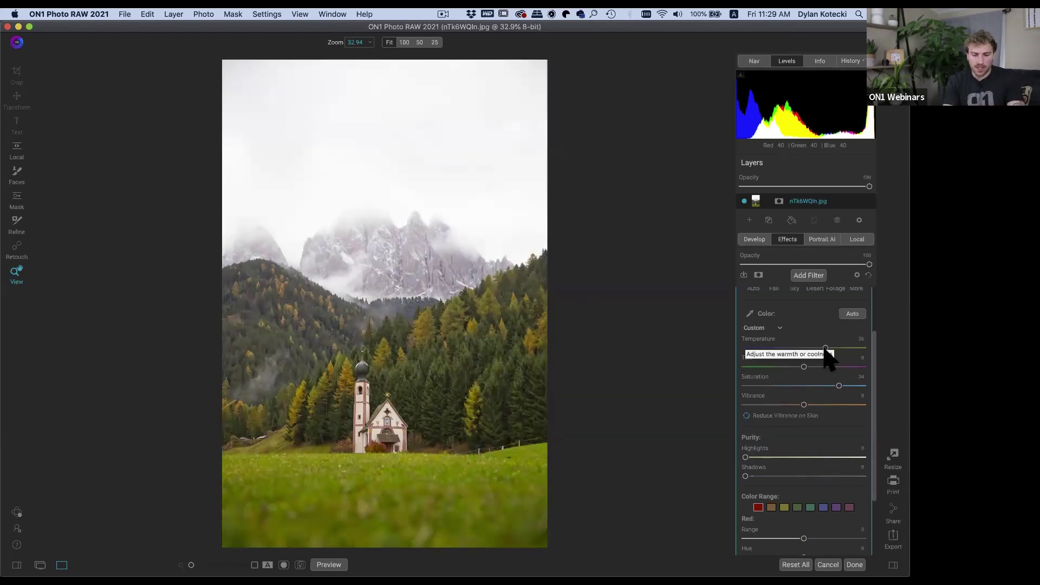
Mask the Color Enhancer filter with a linear gradient that protects the foreground grass, and compare it off and on.
key("b")
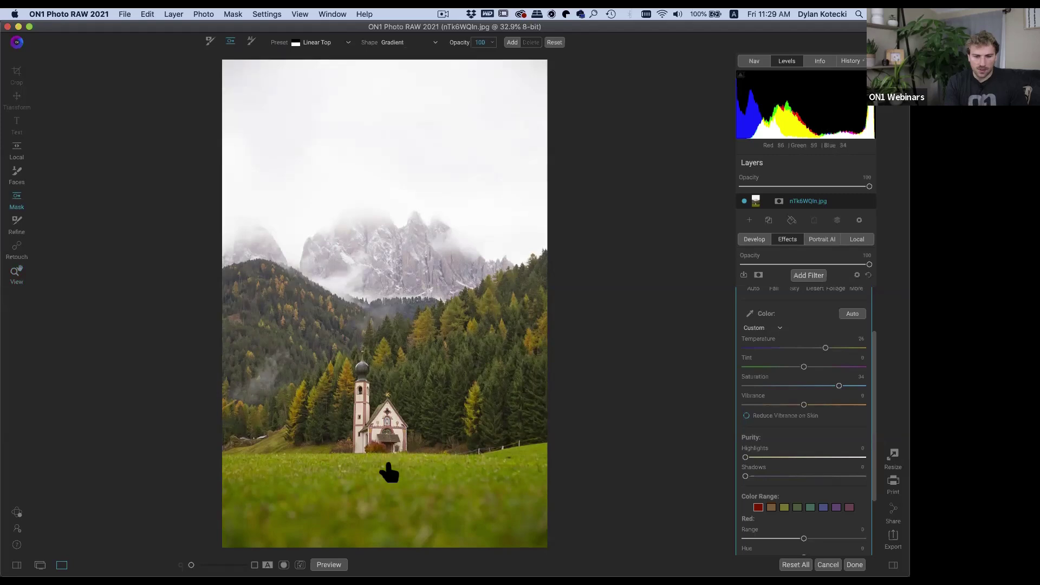
left_click(388, 467)
left_click_drag(297, 436, 277, 463)
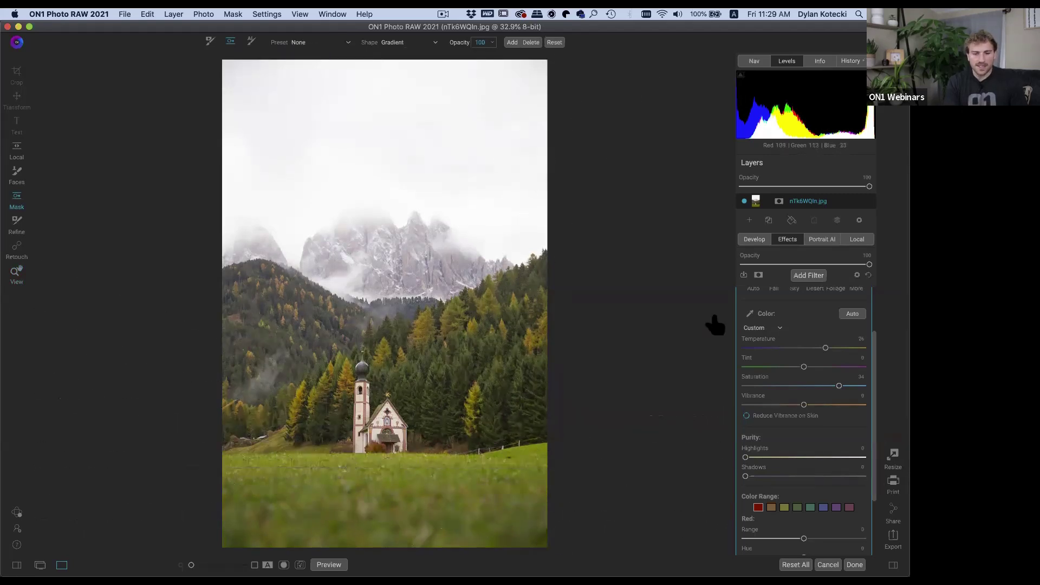
scroll(751, 314, "up", 3)
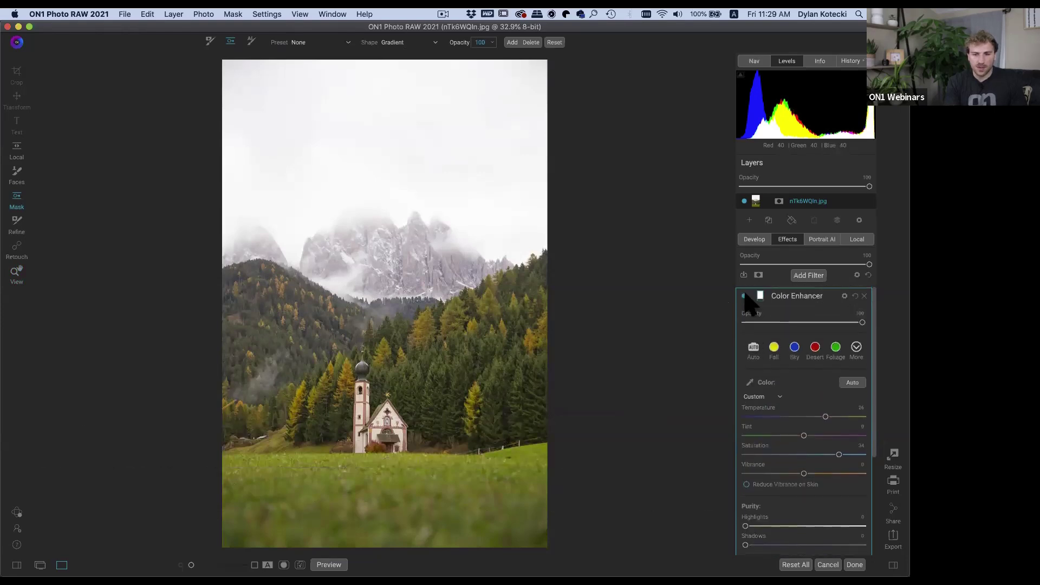
left_click(744, 296)
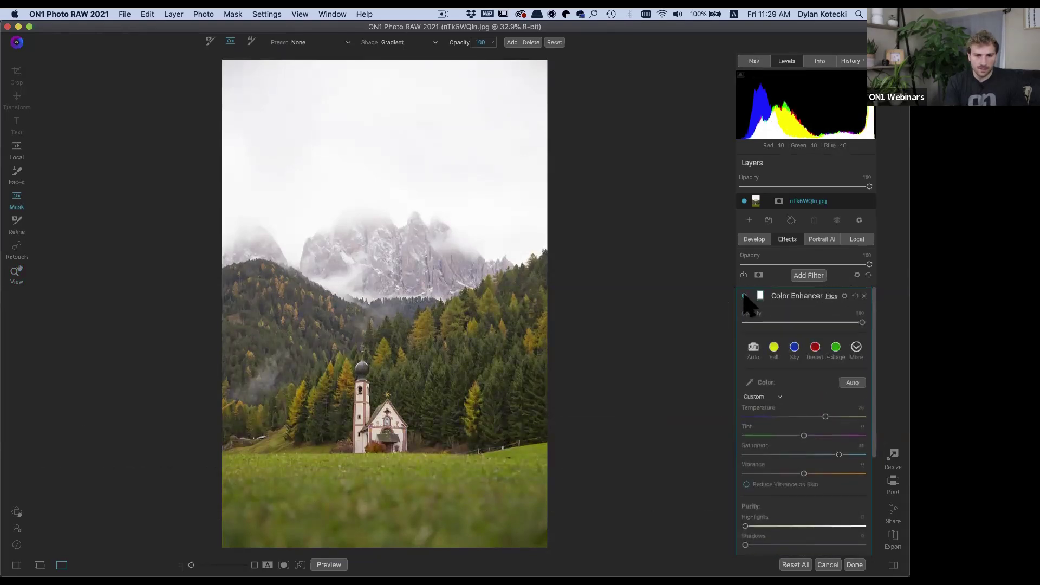
left_click(745, 296)
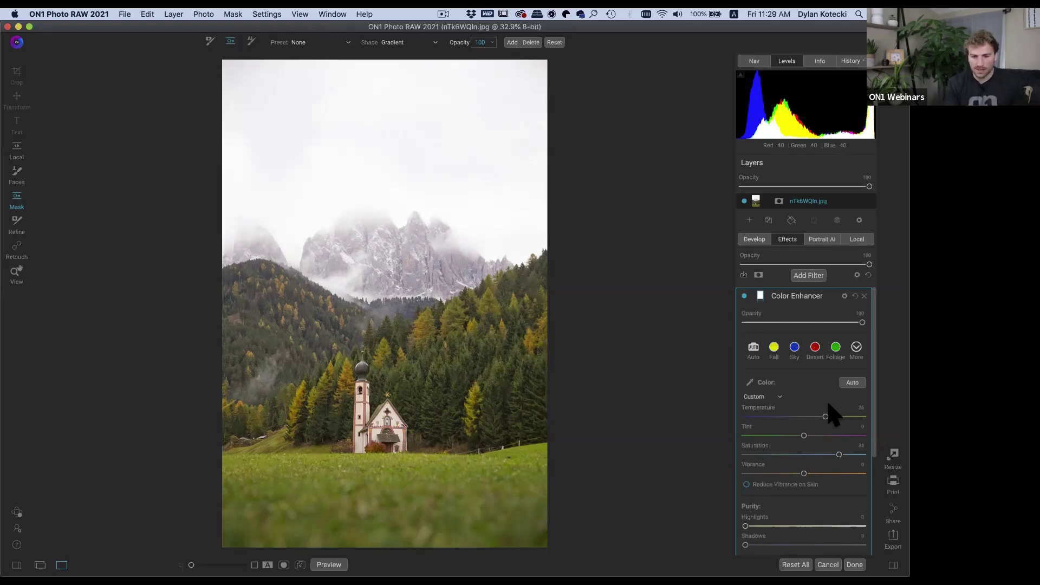
Apply the ON1 edits, return to Lightroom Classic and select the original church photo in the filmstrip.
scroll(829, 411, "down", 5)
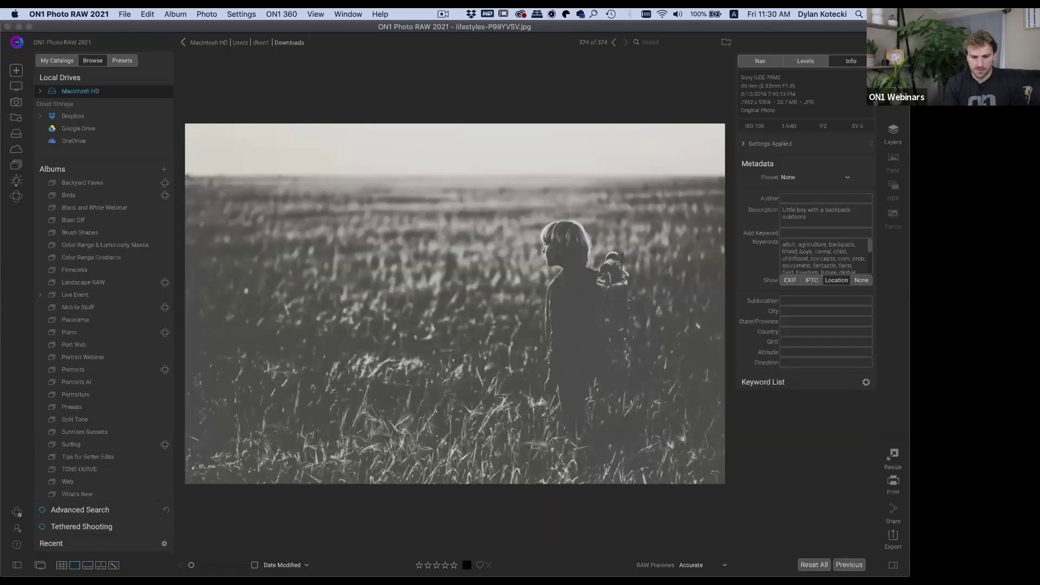
mouse_move(515, 558)
left_click(368, 558)
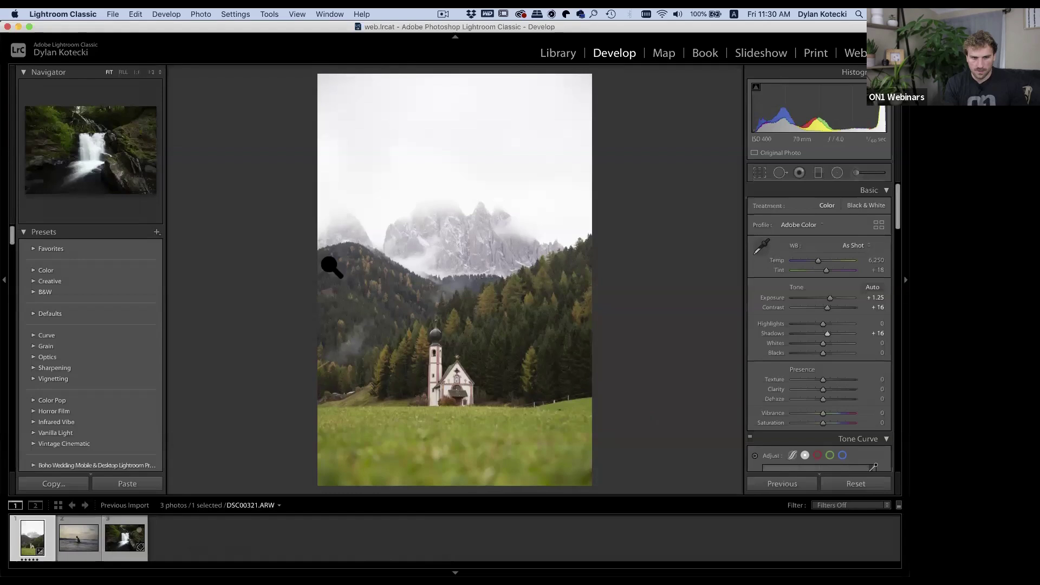
left_click(193, 554)
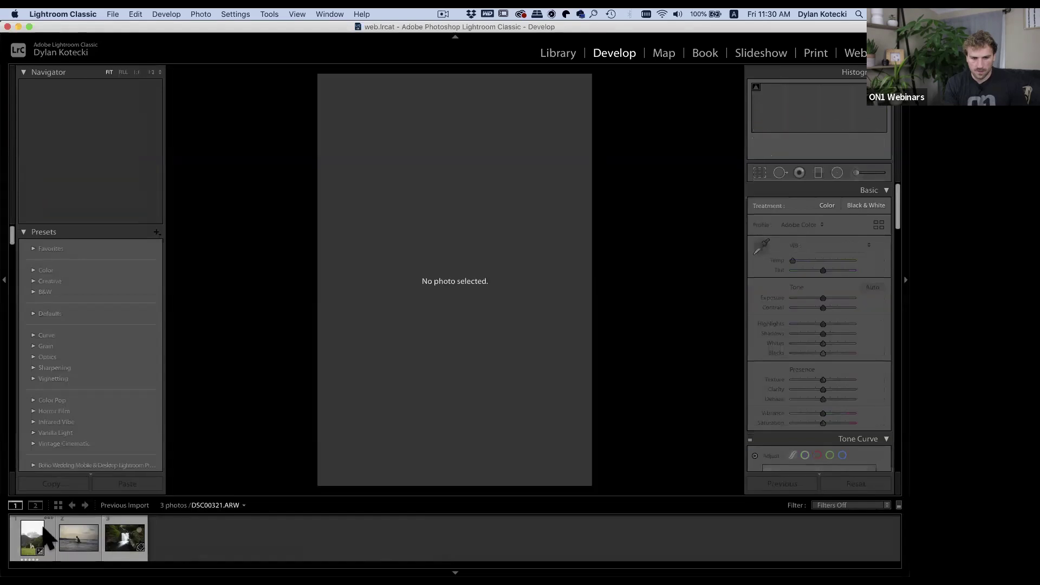
left_click(36, 542)
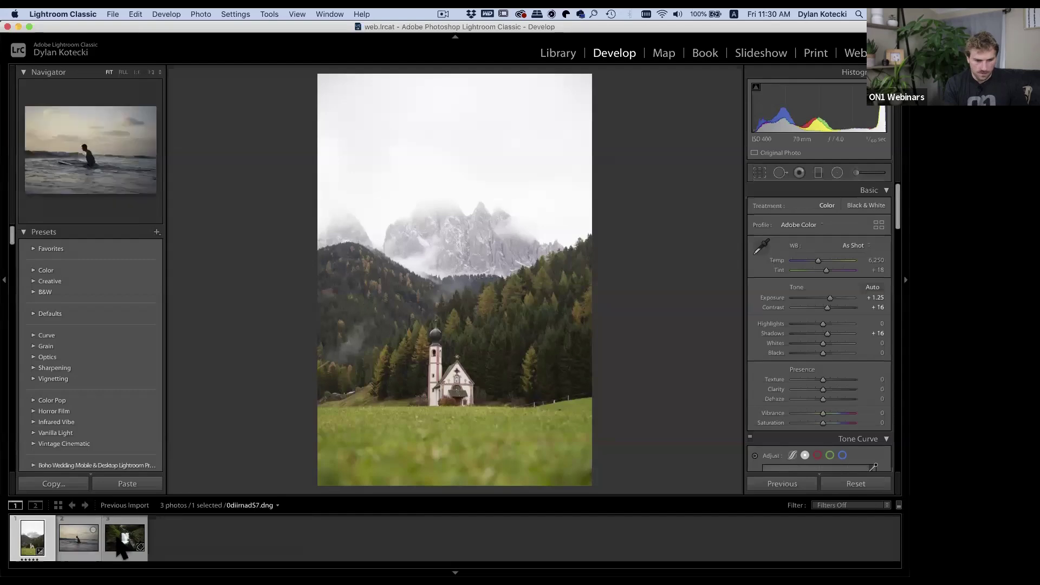
Show all photographs in the Library and open the edited JPG copy of the church photo in the large single view.
left_click(563, 54)
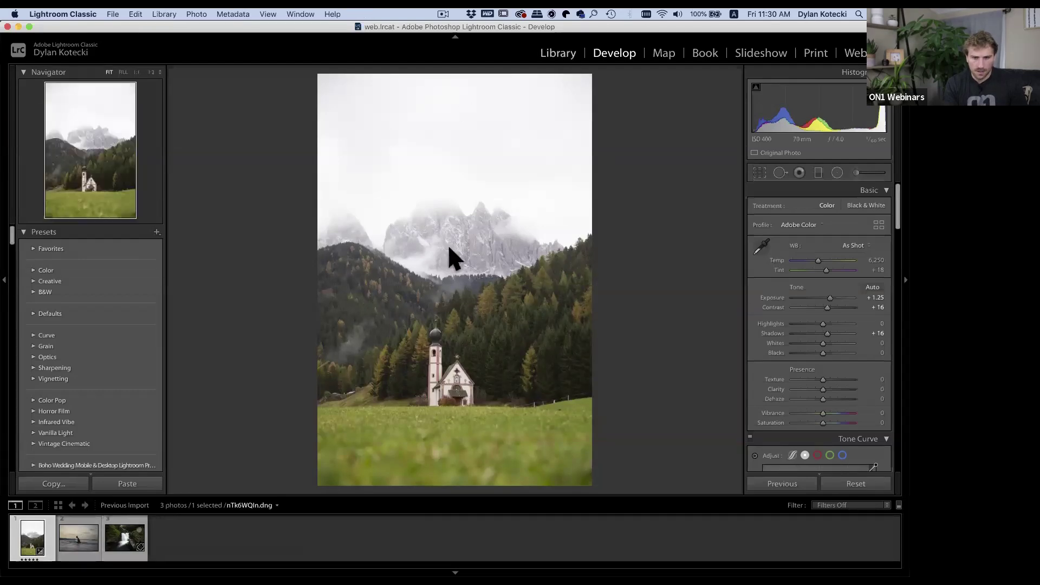
left_click(100, 246)
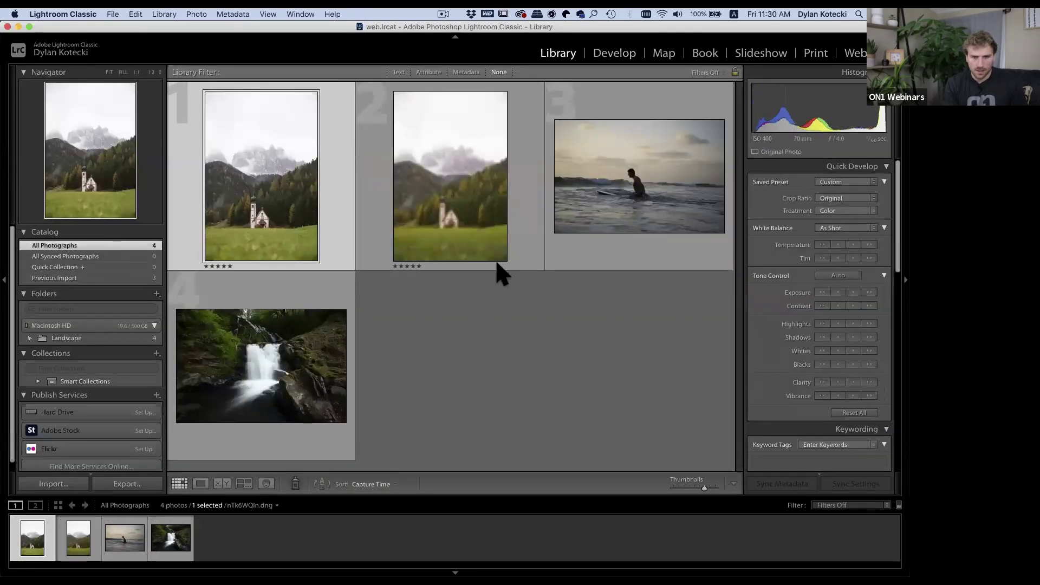
double_click(472, 174)
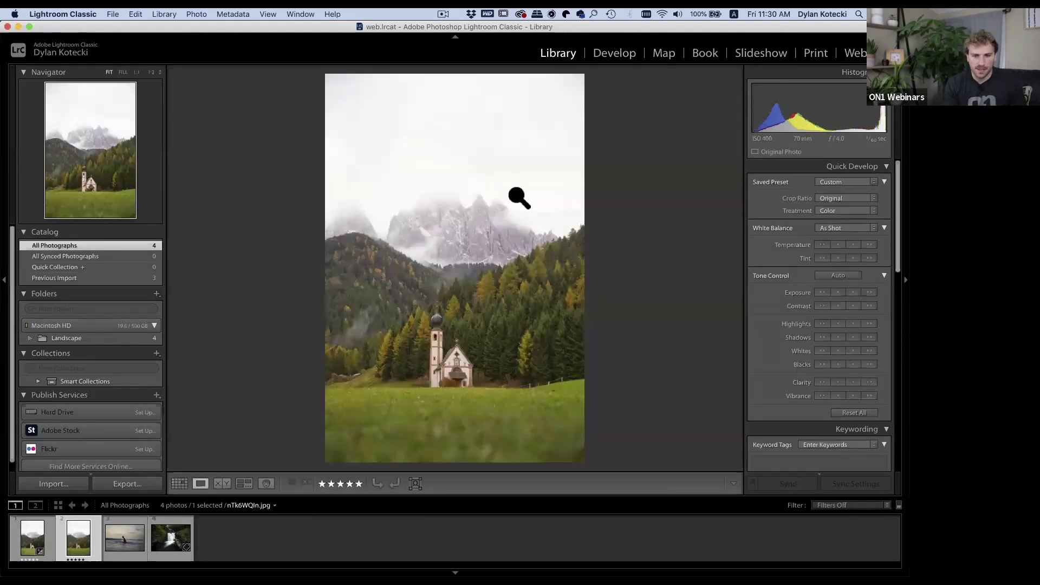